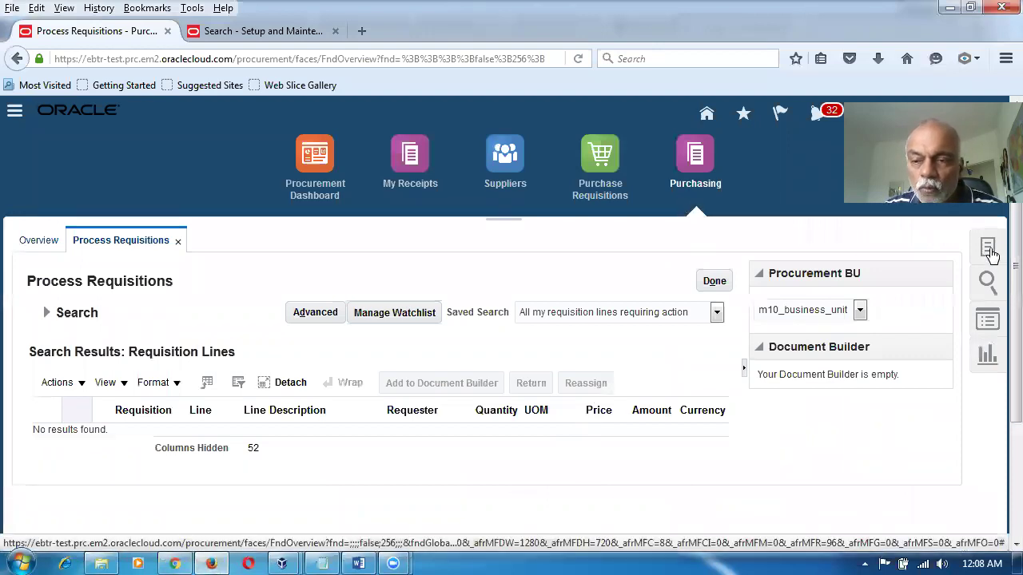
# Step: Search the purchasing agreements in Manage Agreements for agreement 3000
pyautogui.click(989, 253)
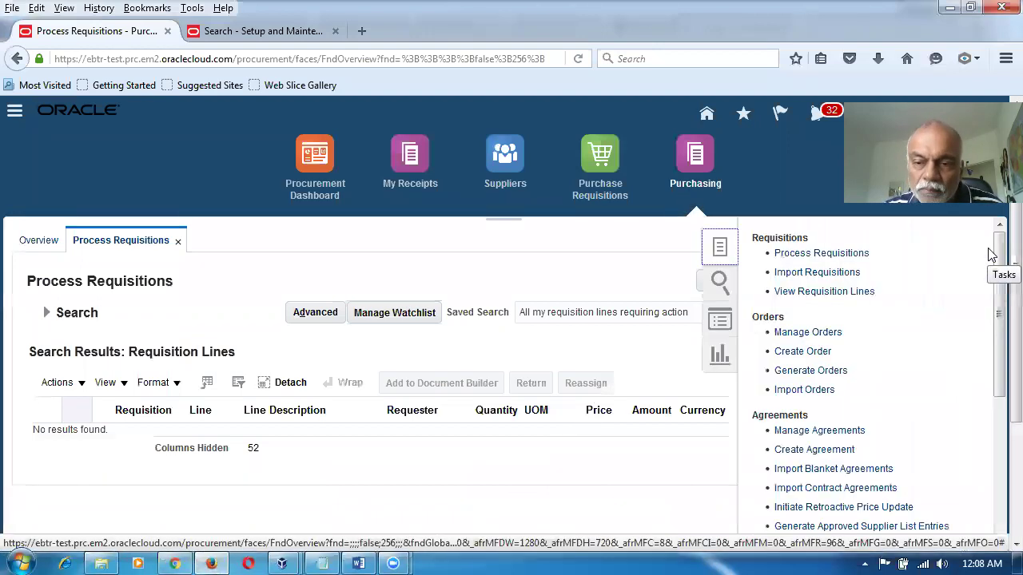
pyautogui.click(831, 432)
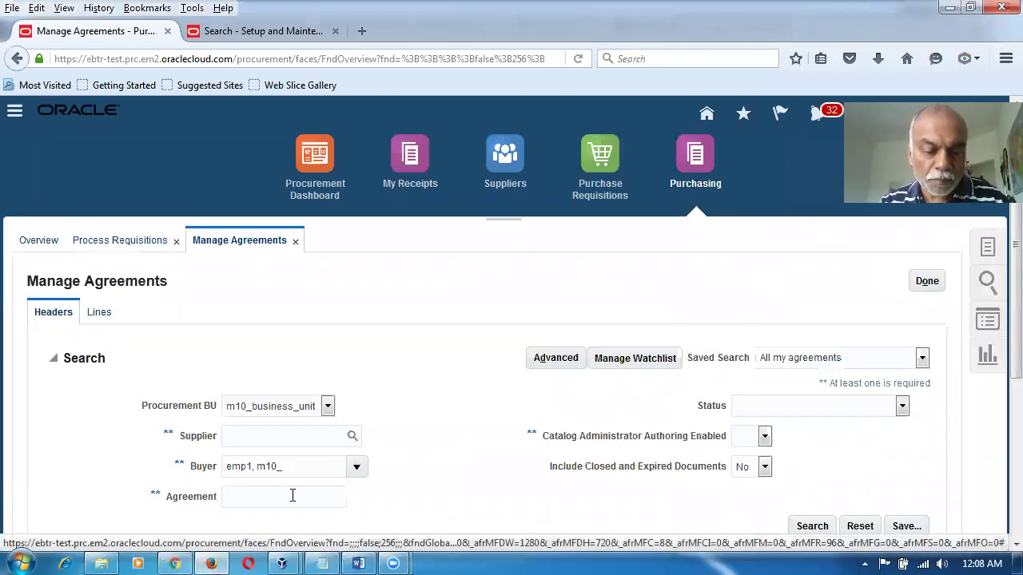
pyautogui.write('3000')
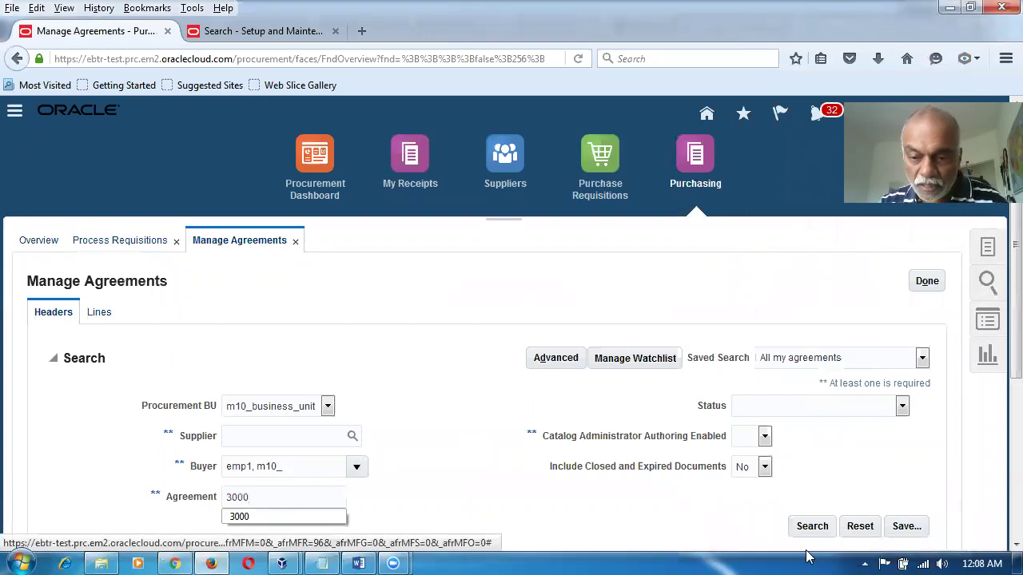
pyautogui.click(825, 526)
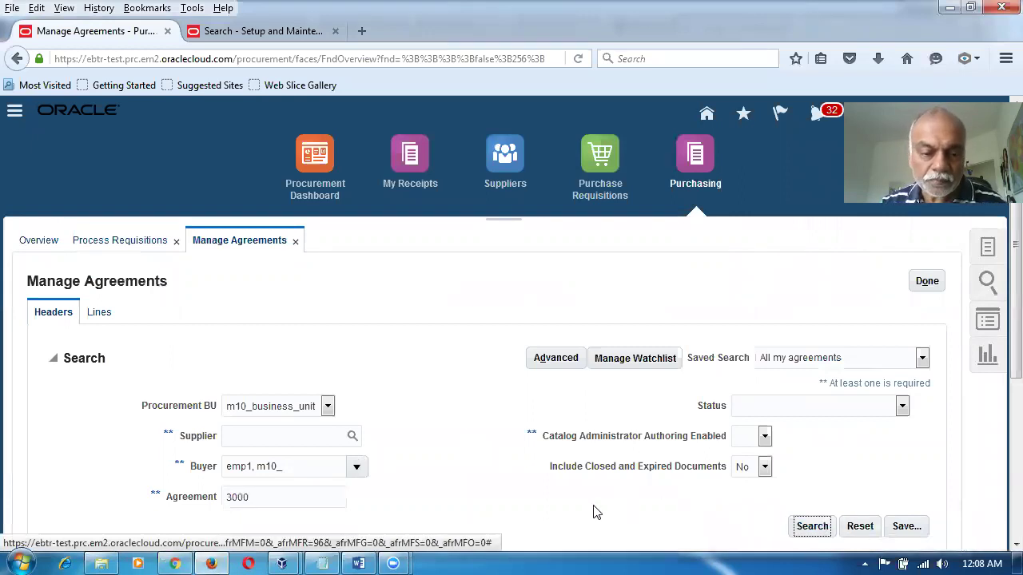
pyautogui.scroll(-3, 587, 515)
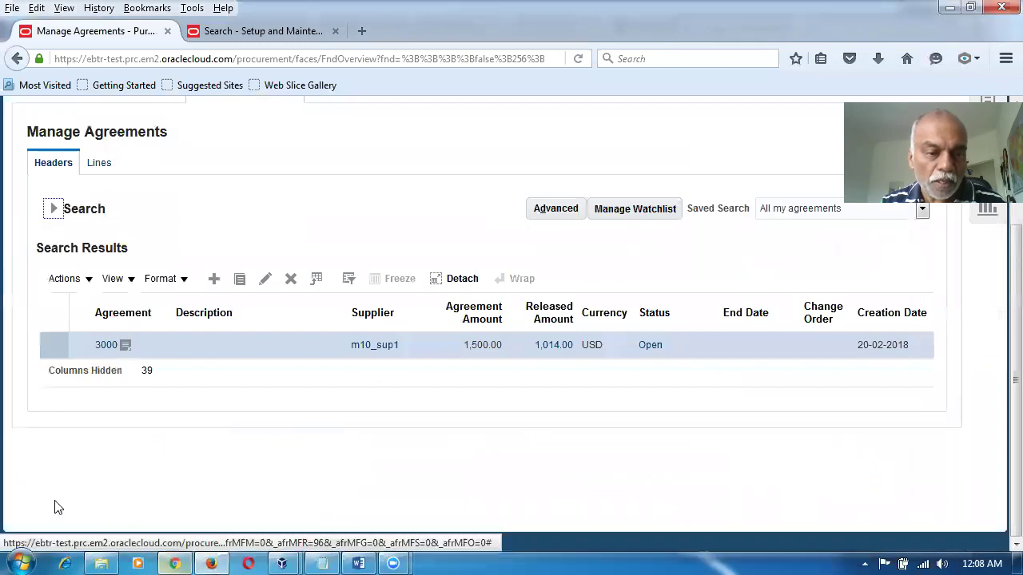
# Step: Open agreement 3000 for editing, accept creating a change order, and describe the change as "Change of terms"
pyautogui.click(74, 281)
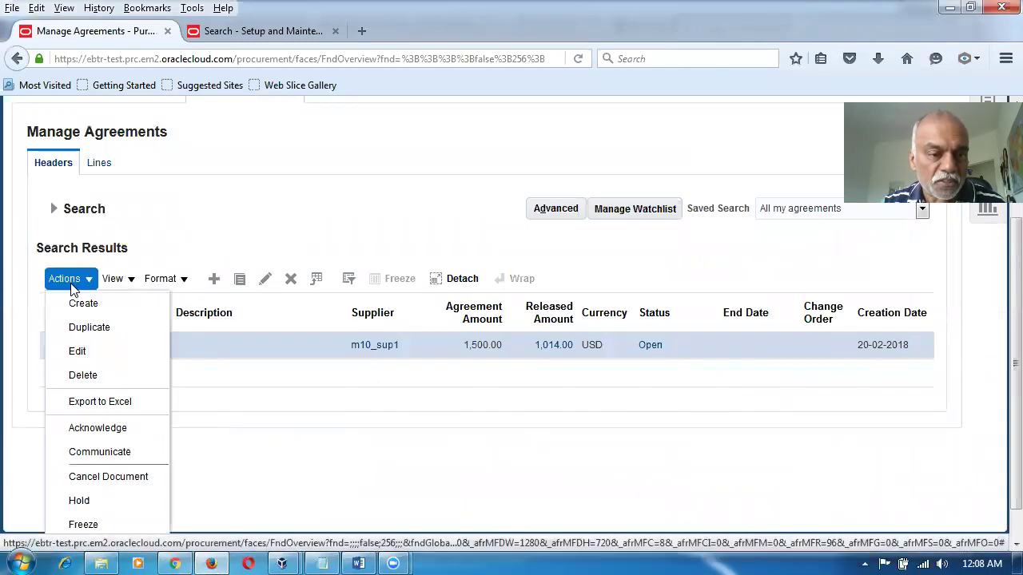
pyautogui.click(78, 351)
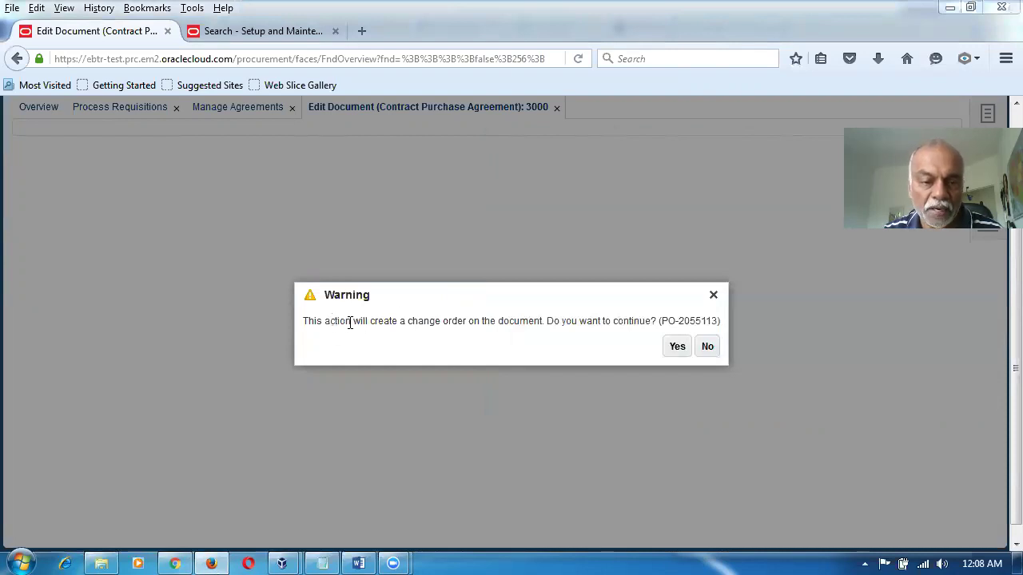
pyautogui.moveTo(349, 320); pyautogui.dragTo(548, 308)
pyautogui.click(671, 350)
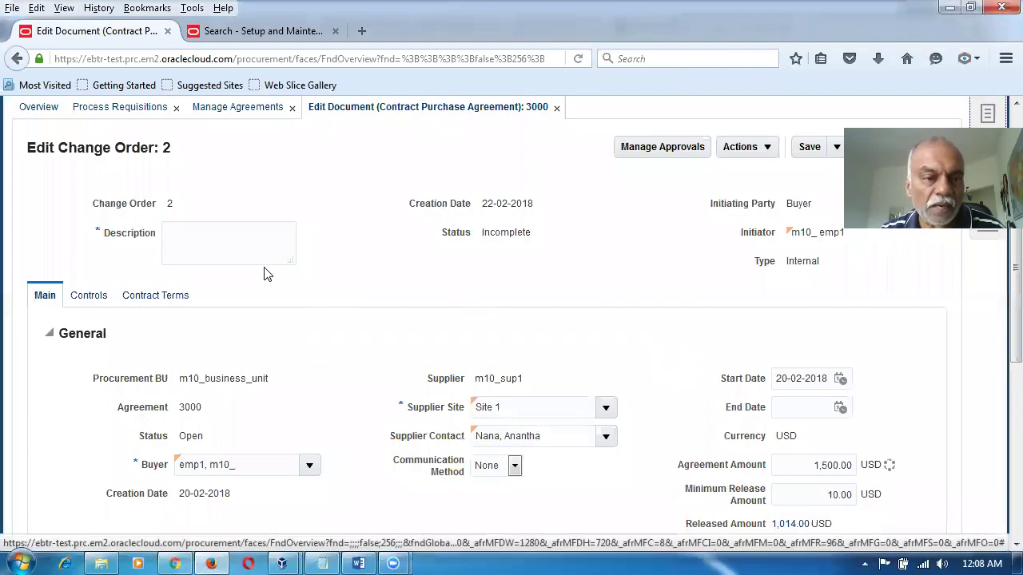
pyautogui.click(235, 237)
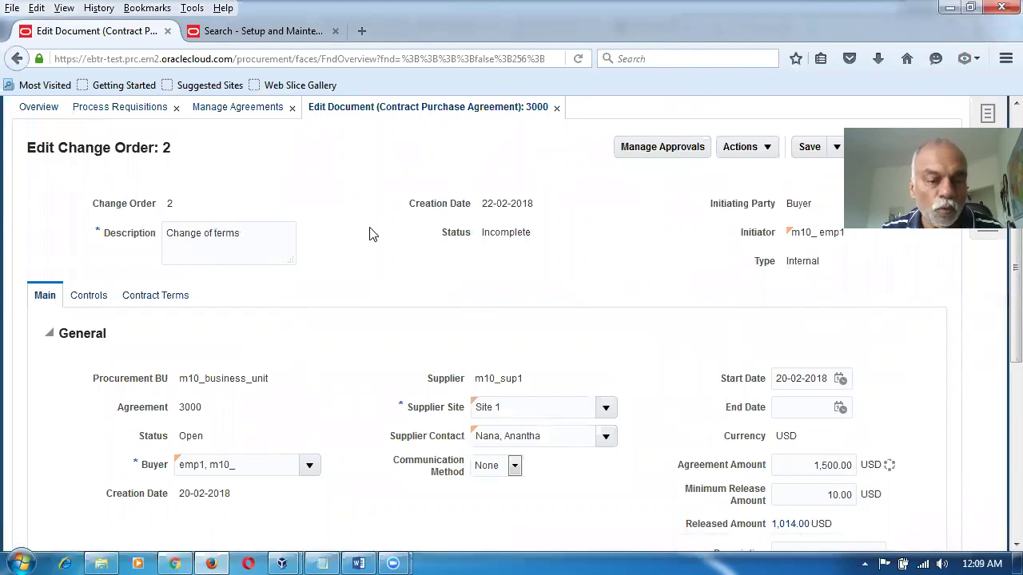
# Step: In the agreement's terms, set shipping method J36_Carrier, freight terms G48_Prepaid, FOB Destination and payment terms Net 45
pyautogui.scroll(-4, 372, 231)
pyautogui.scroll(-4, 378, 240)
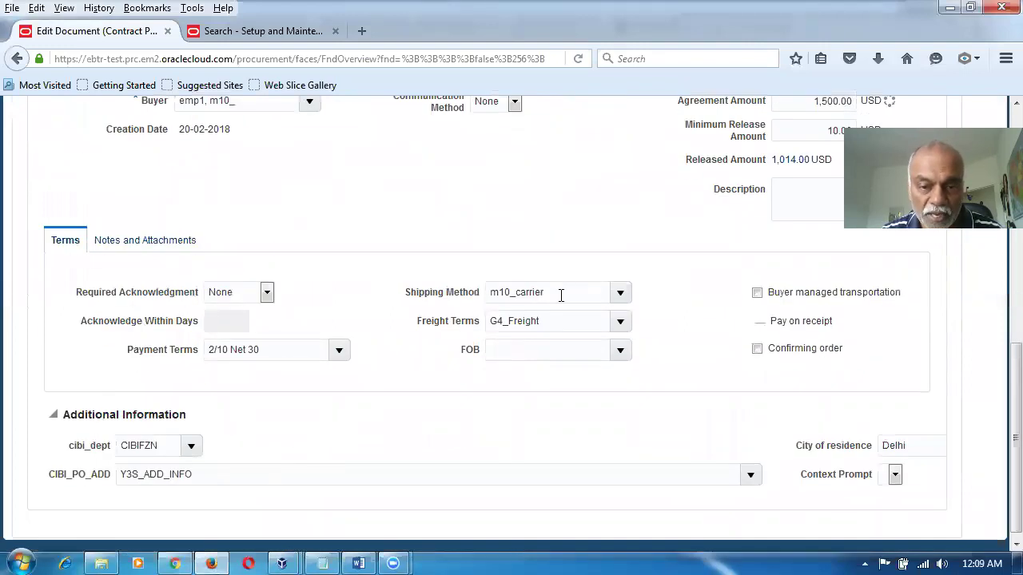
pyautogui.click(621, 292)
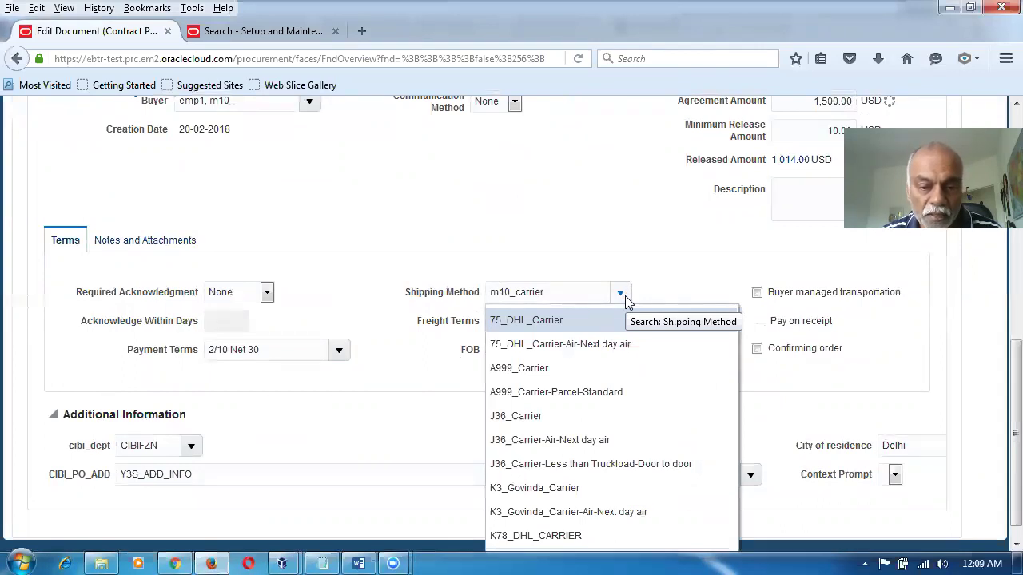
pyautogui.click(546, 417)
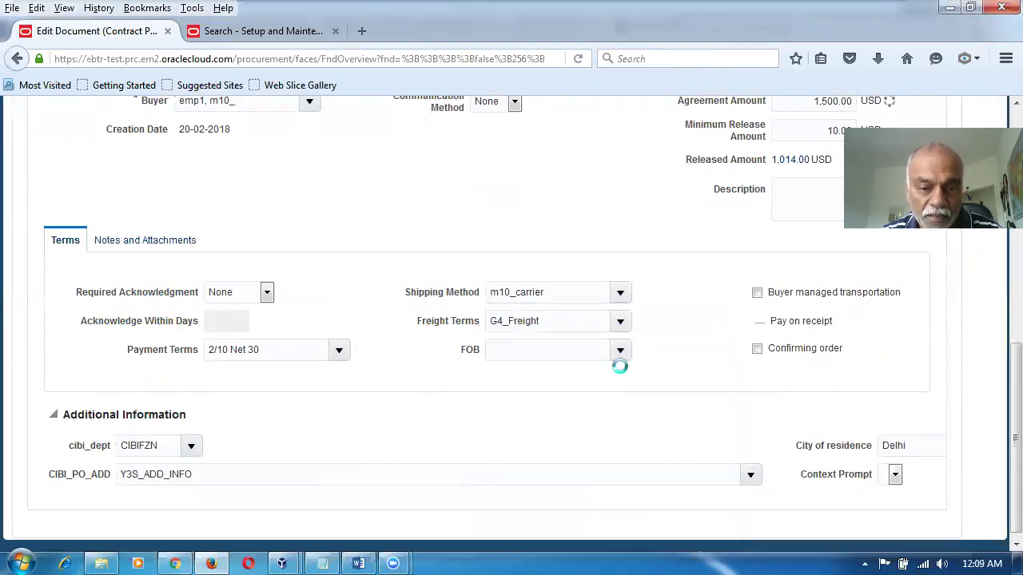
pyautogui.click(620, 322)
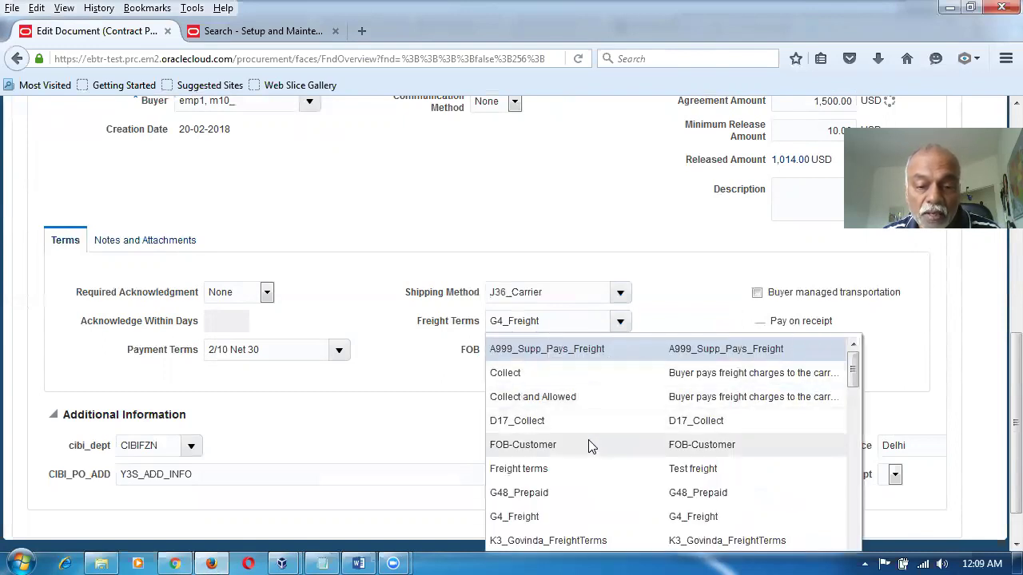
pyautogui.click(559, 492)
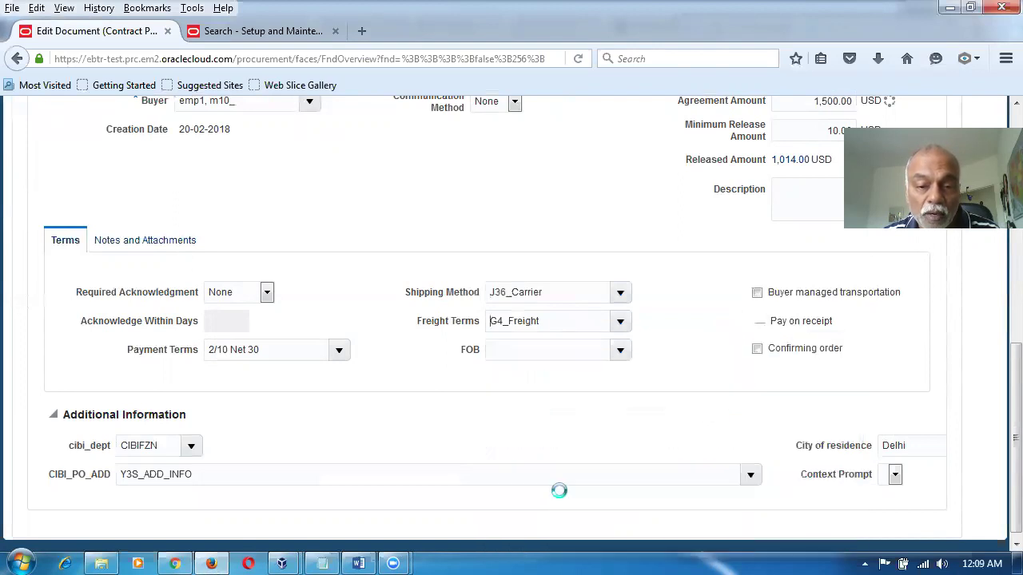
pyautogui.click(617, 353)
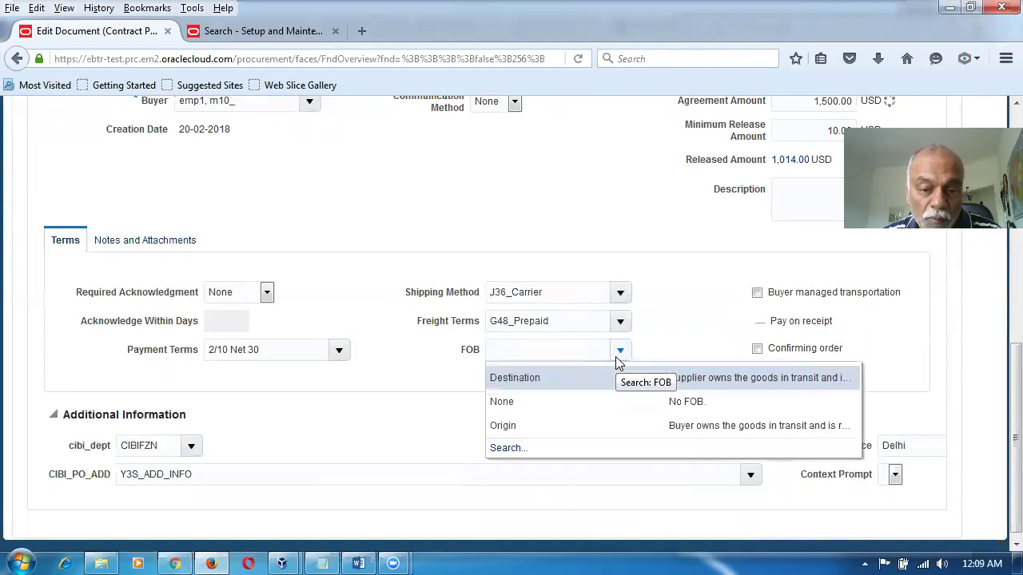
pyautogui.click(521, 378)
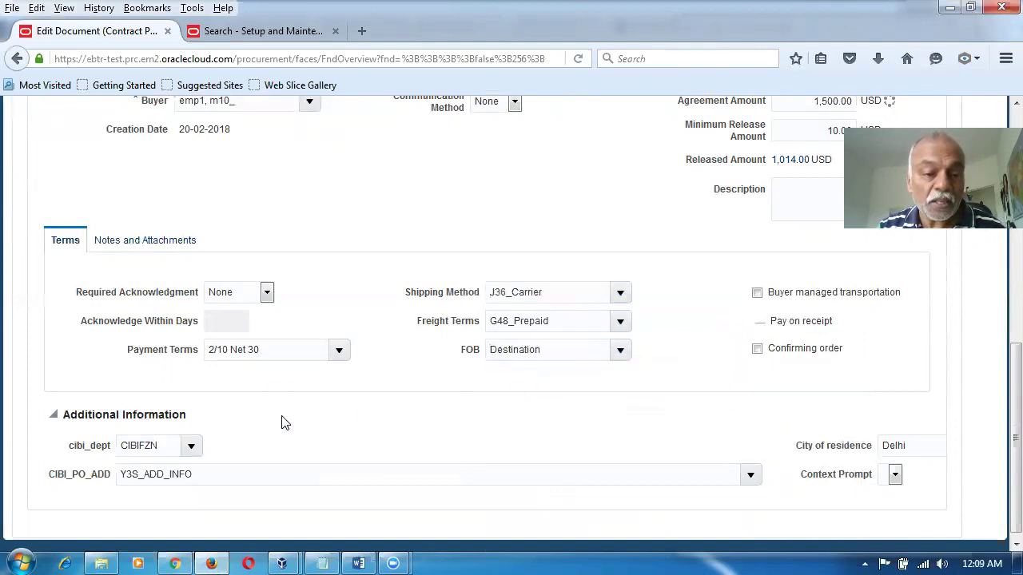
pyautogui.click(335, 356)
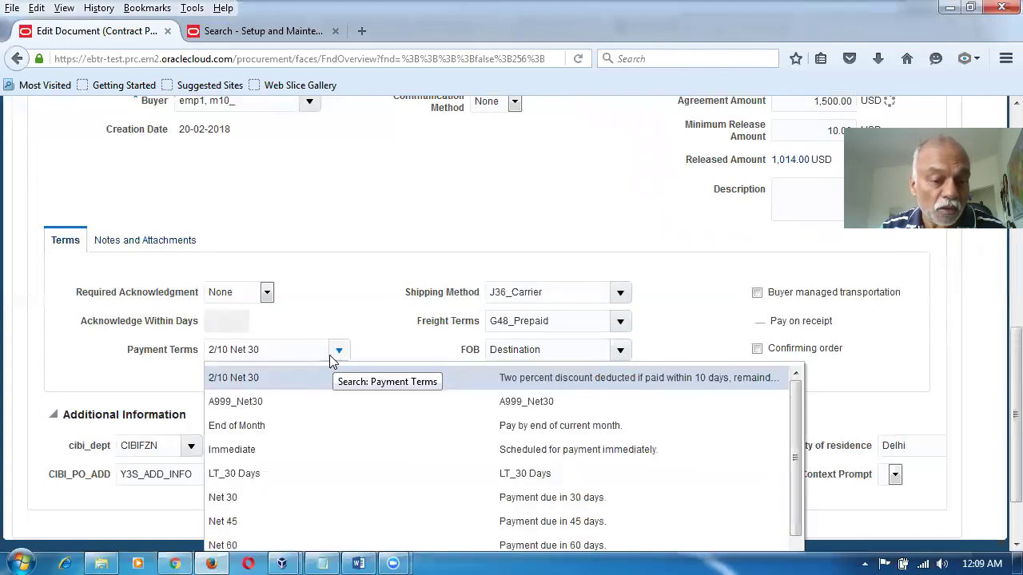
pyautogui.click(262, 519)
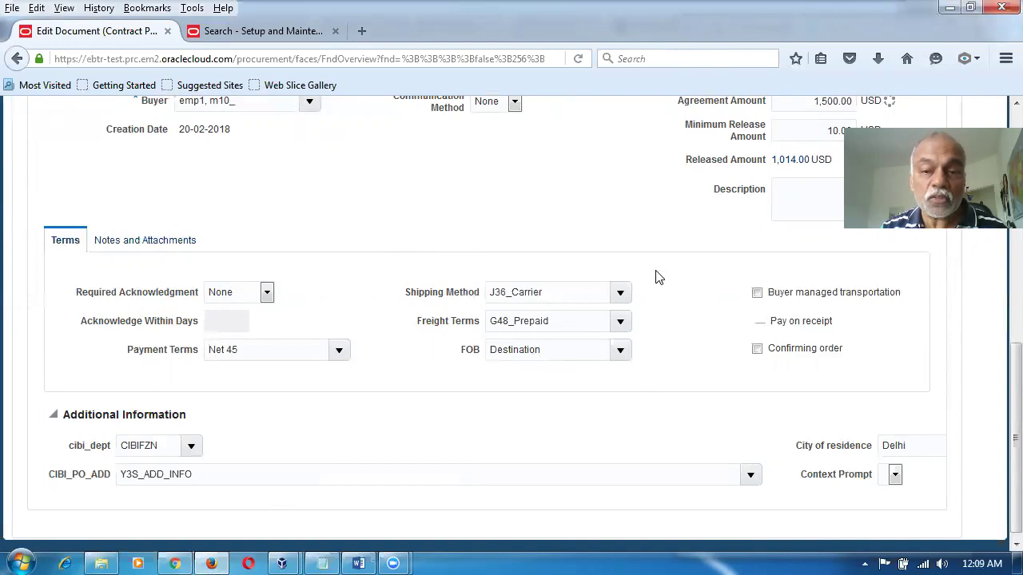
# Step: Set the agreement's end date to 28-02-2018 and its agreement amount to 2,000.00 USD
pyautogui.scroll(5, 657, 277)
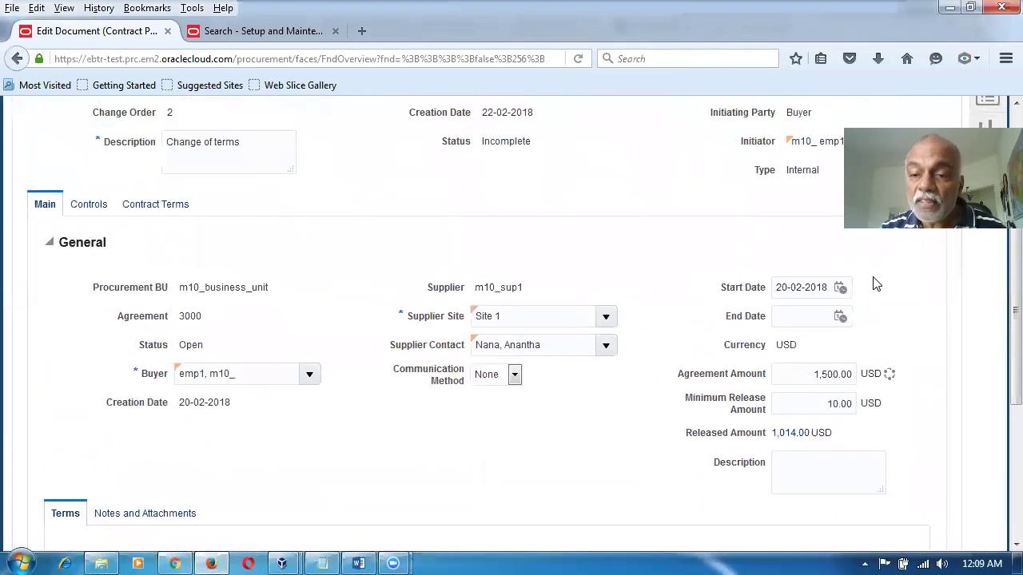
pyautogui.click(839, 318)
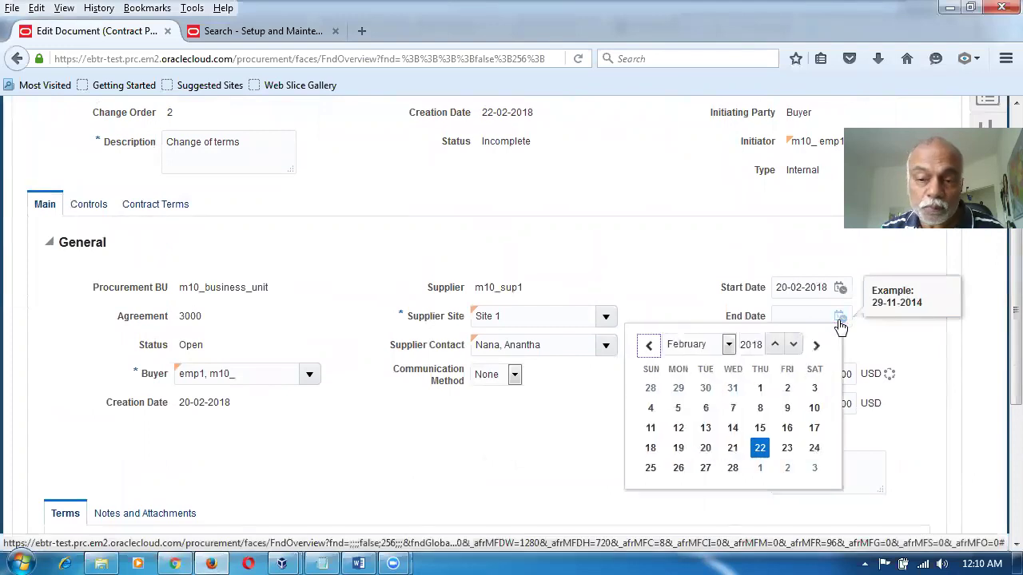
pyautogui.click(733, 468)
pyautogui.moveTo(827, 317); pyautogui.dragTo(802, 317)
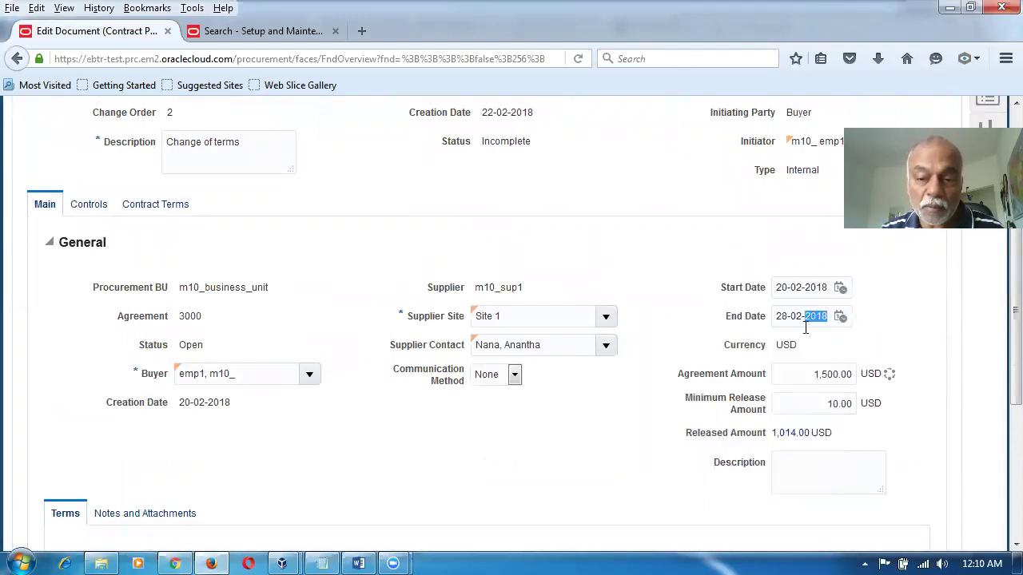
pyautogui.moveTo(801, 376); pyautogui.dragTo(851, 382)
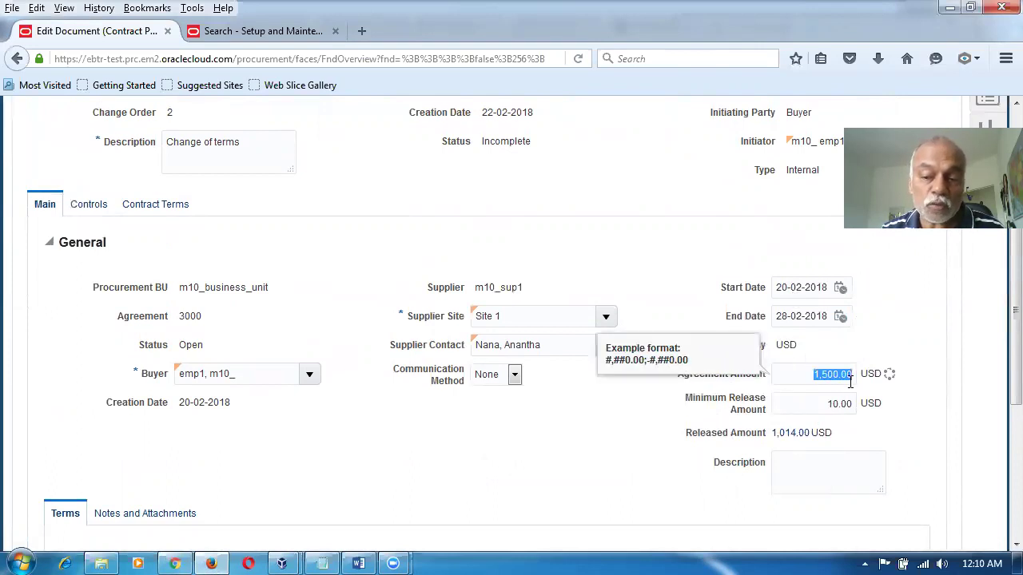
pyautogui.write('2')
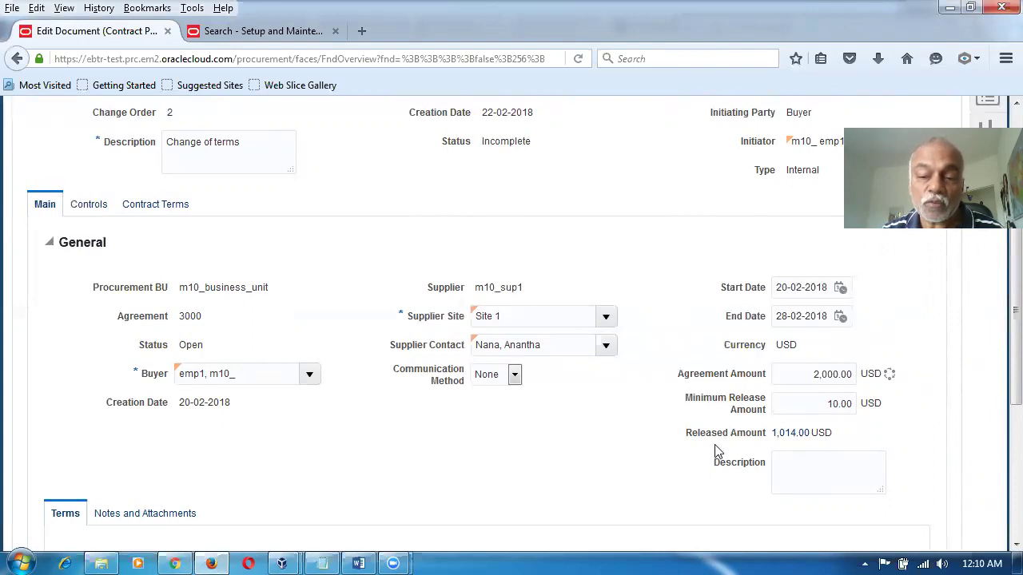
# Step: Review the changed terms, then save the change order and submit it for approval
pyautogui.scroll(-4, 582, 452)
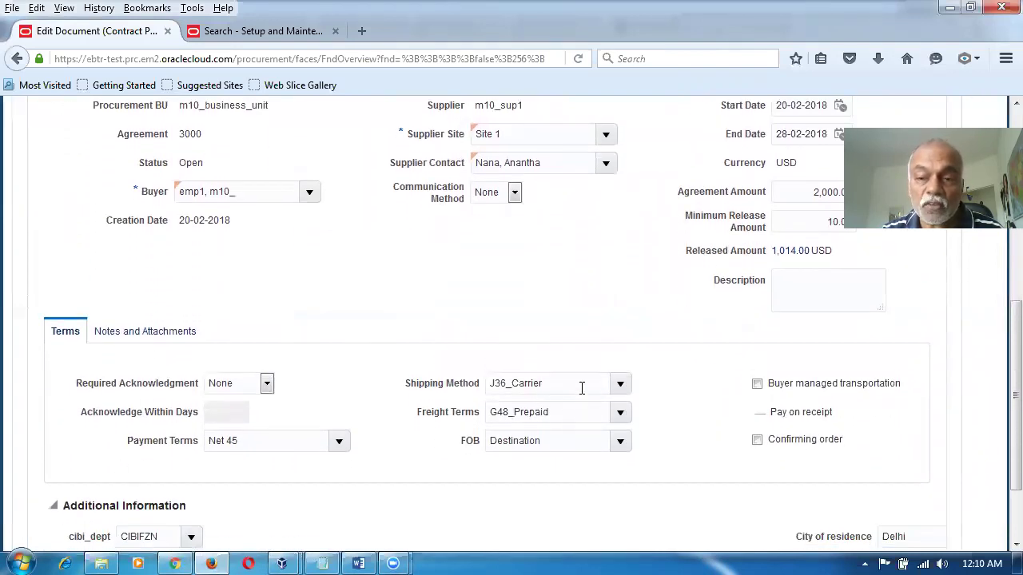
pyautogui.scroll(6, 581, 388)
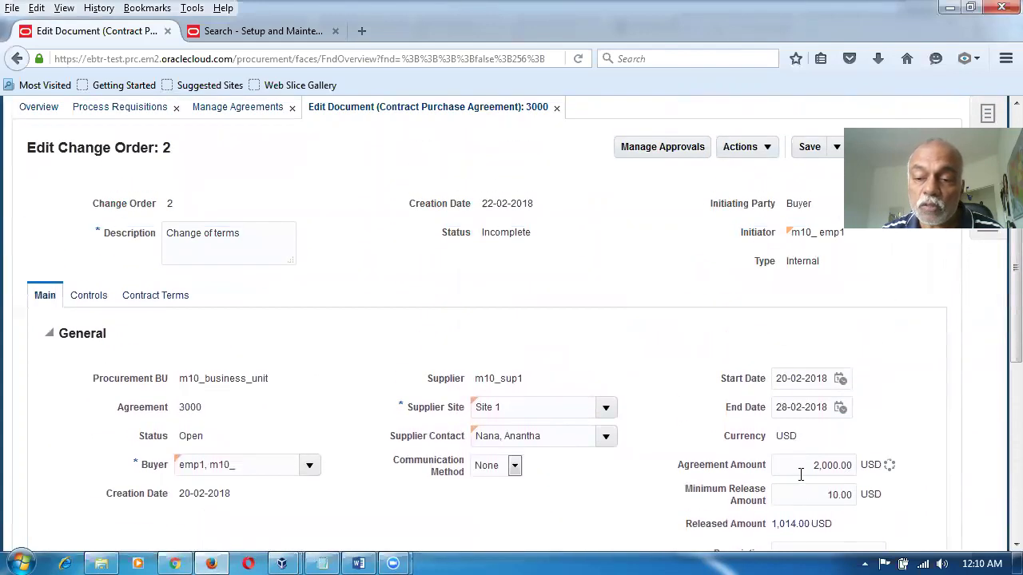
pyautogui.moveTo(801, 474); pyautogui.dragTo(869, 459)
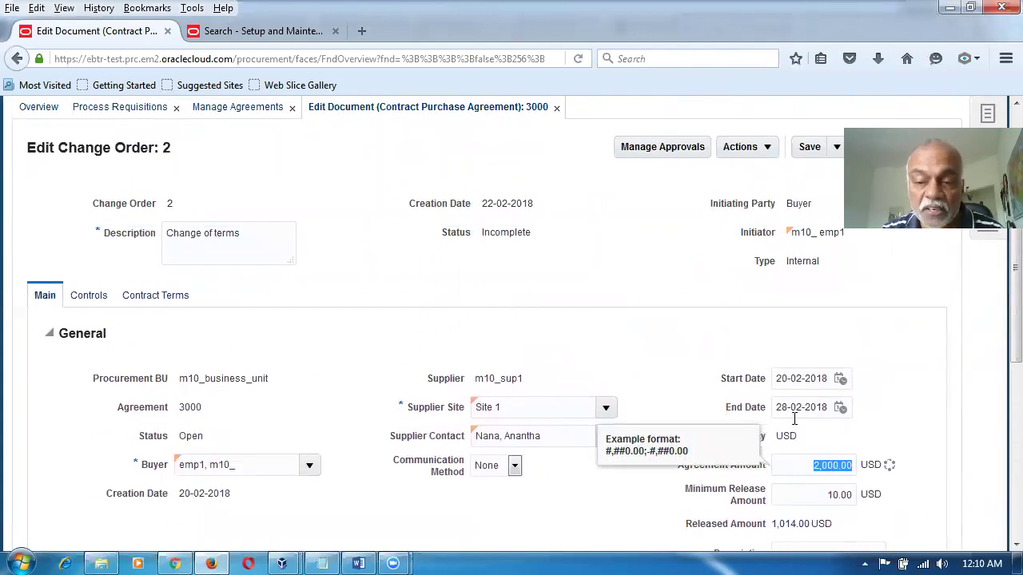
pyautogui.click(926, 409)
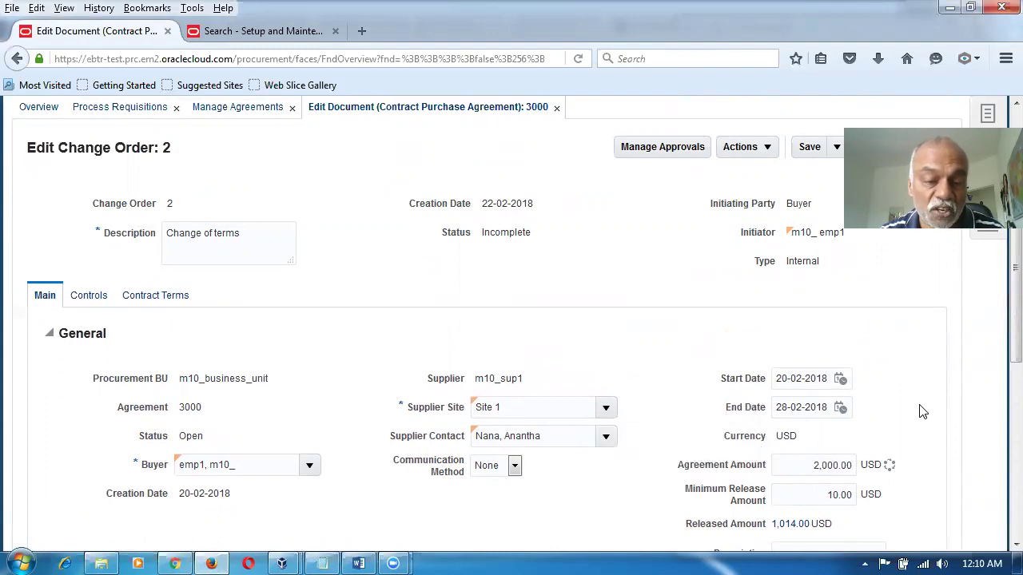
pyautogui.scroll(-6, 921, 415)
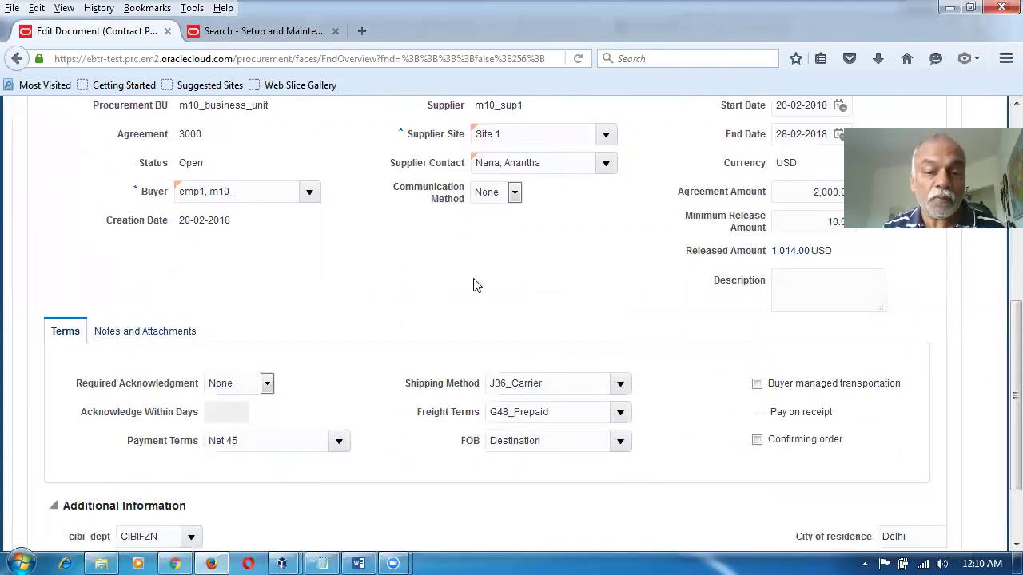
pyautogui.scroll(5, 473, 285)
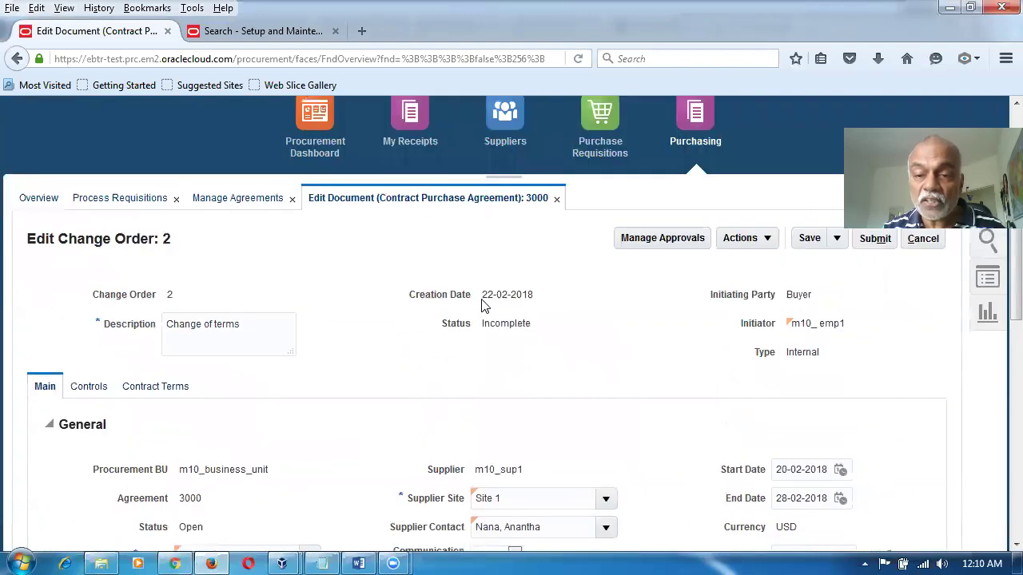
pyautogui.click(809, 238)
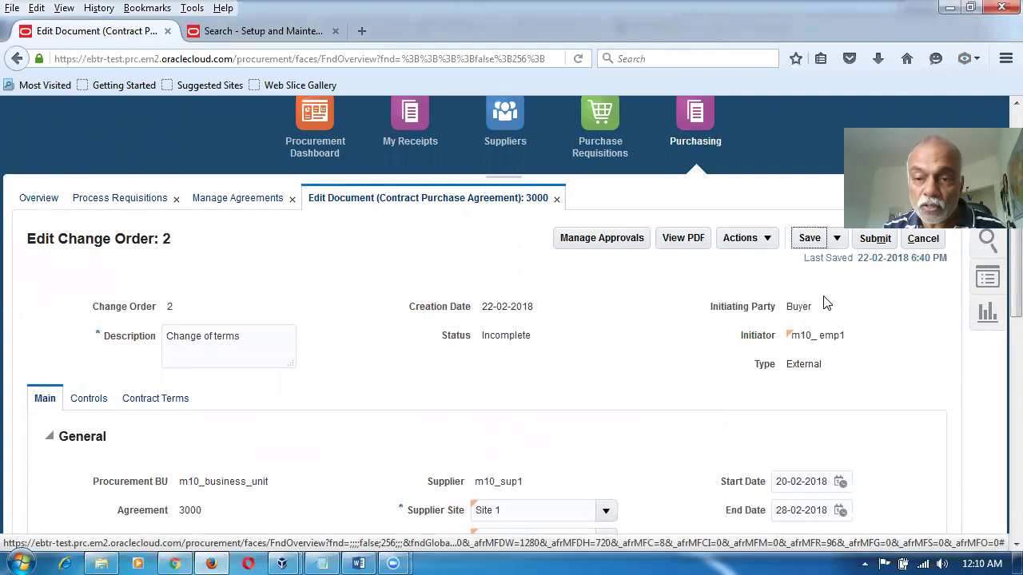
pyautogui.click(879, 239)
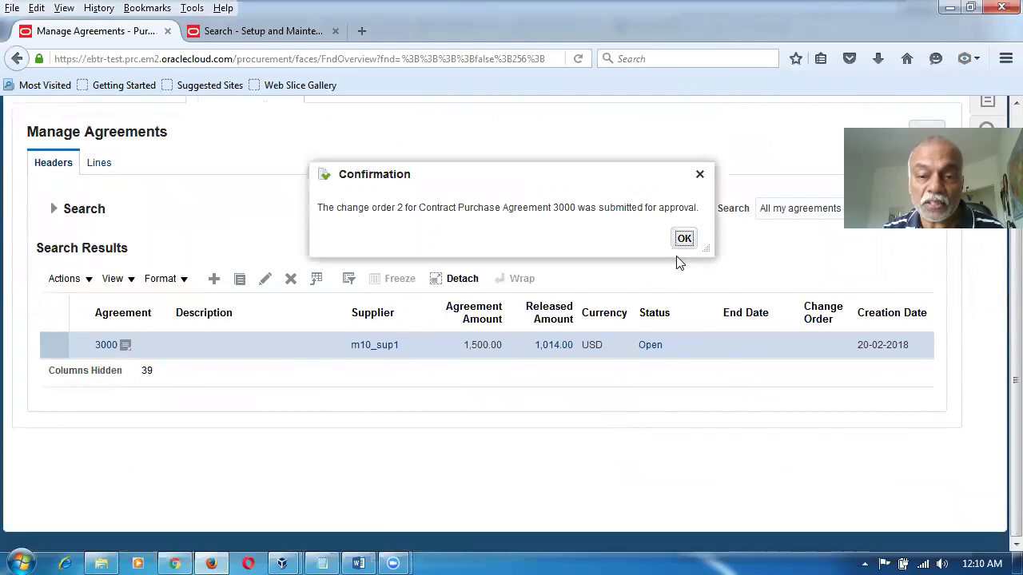
pyautogui.click(684, 238)
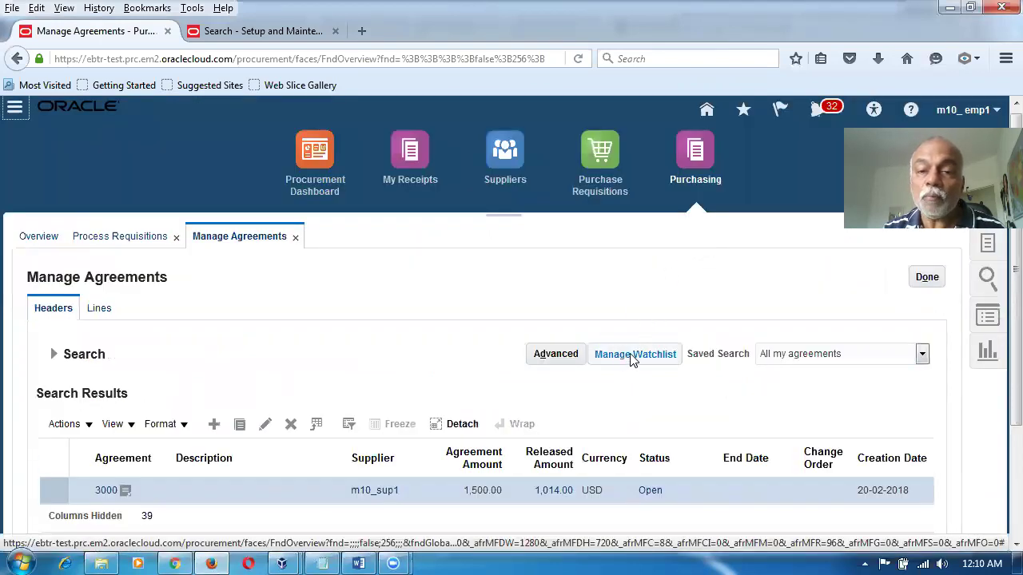
# Step: Start a requisition line entry under Purchase Requisitions and enter goods item m10_item1
pyautogui.click(600, 157)
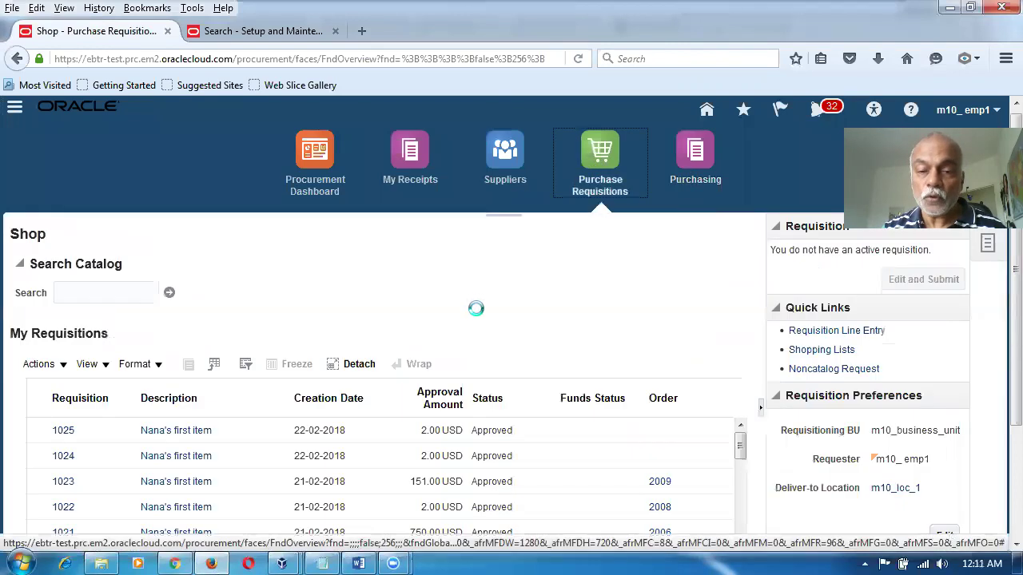
pyautogui.click(860, 334)
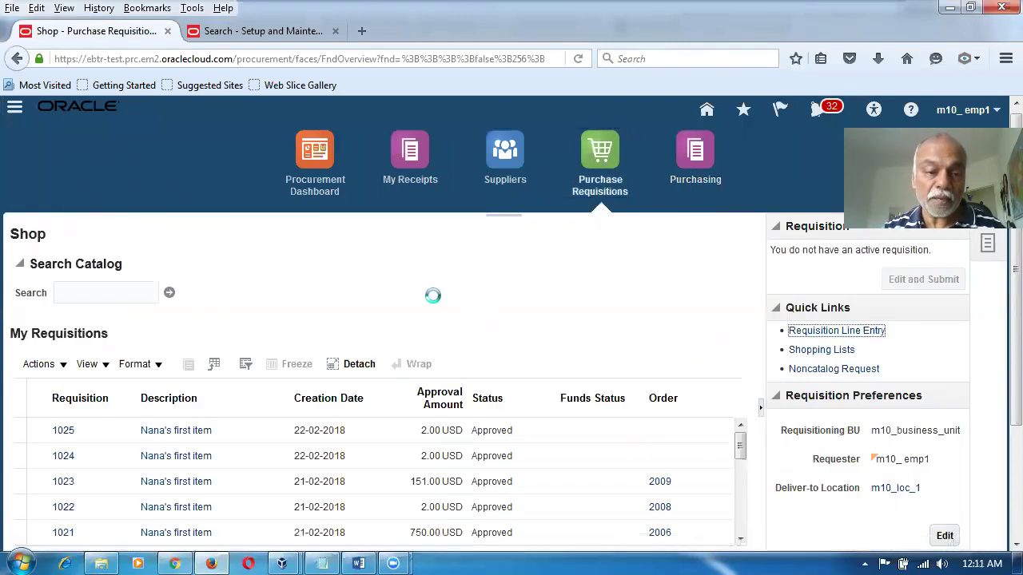
pyautogui.click(203, 297)
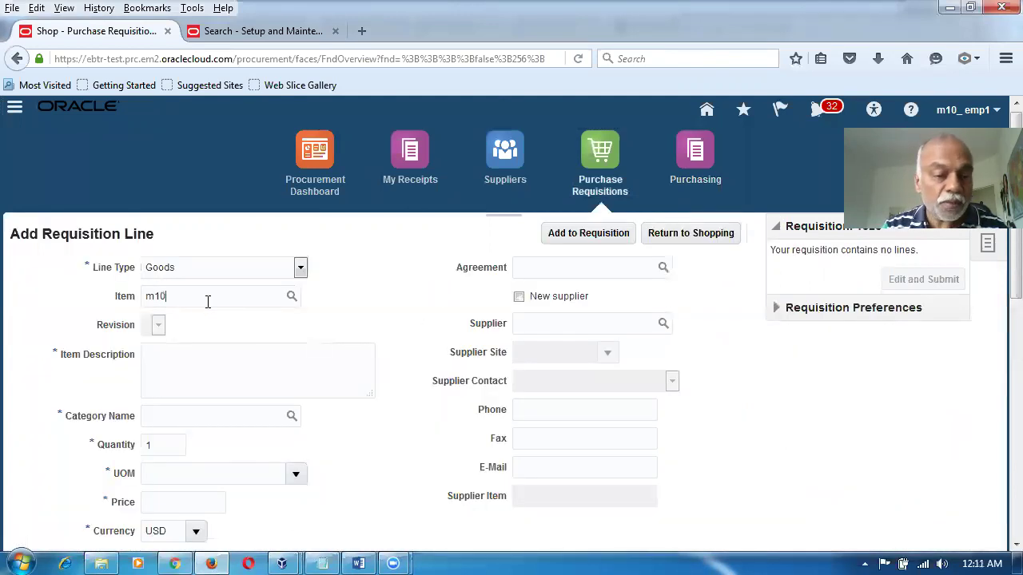
pyautogui.click(181, 351)
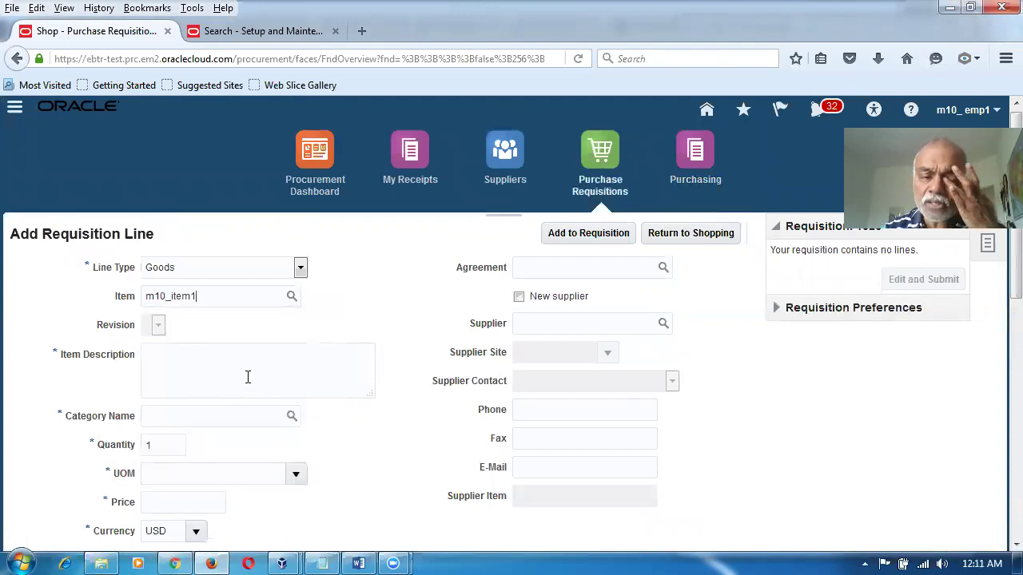
pyautogui.doubleClick(179, 506)
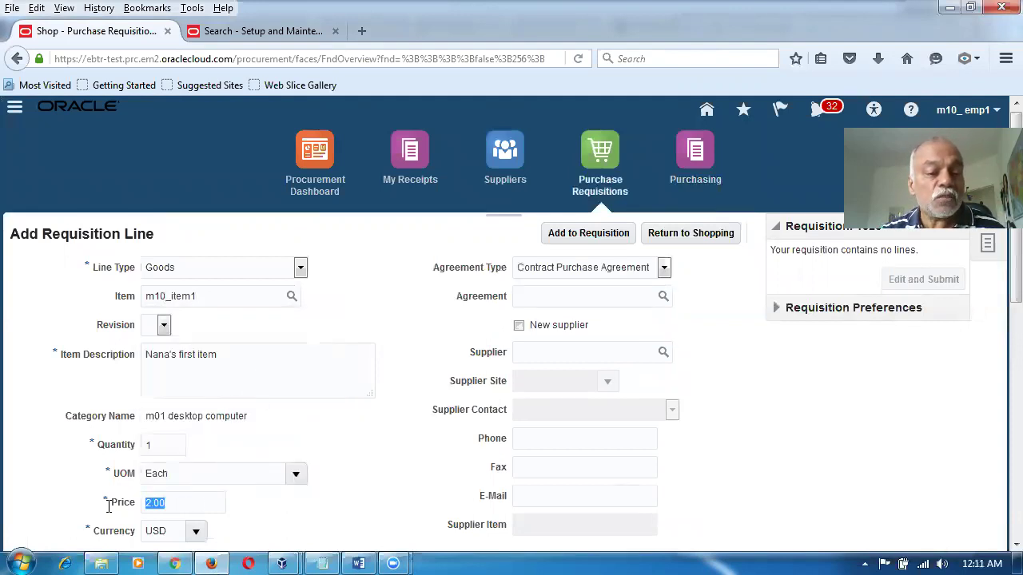
pyautogui.click(30, 518)
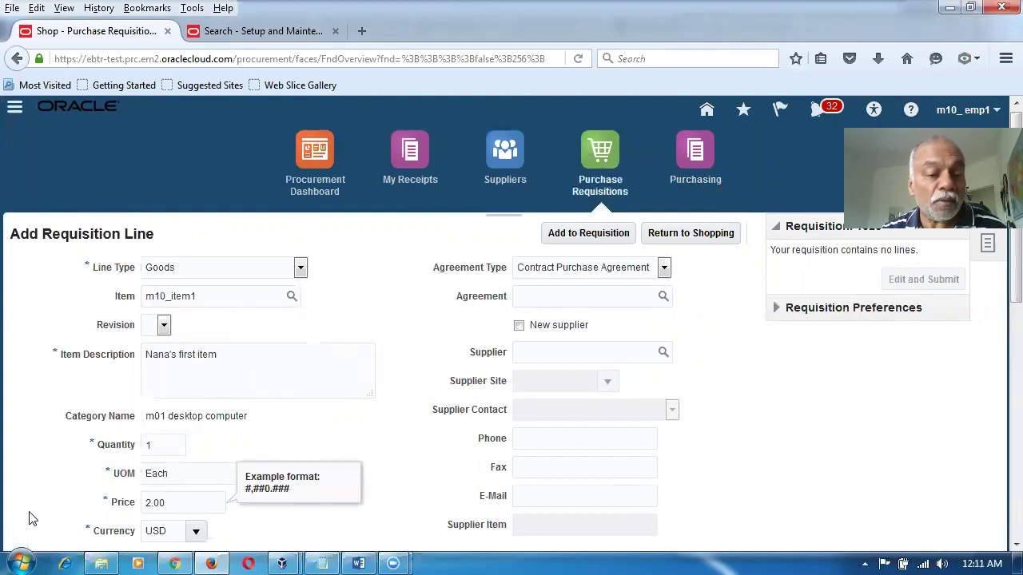
pyautogui.click(402, 446)
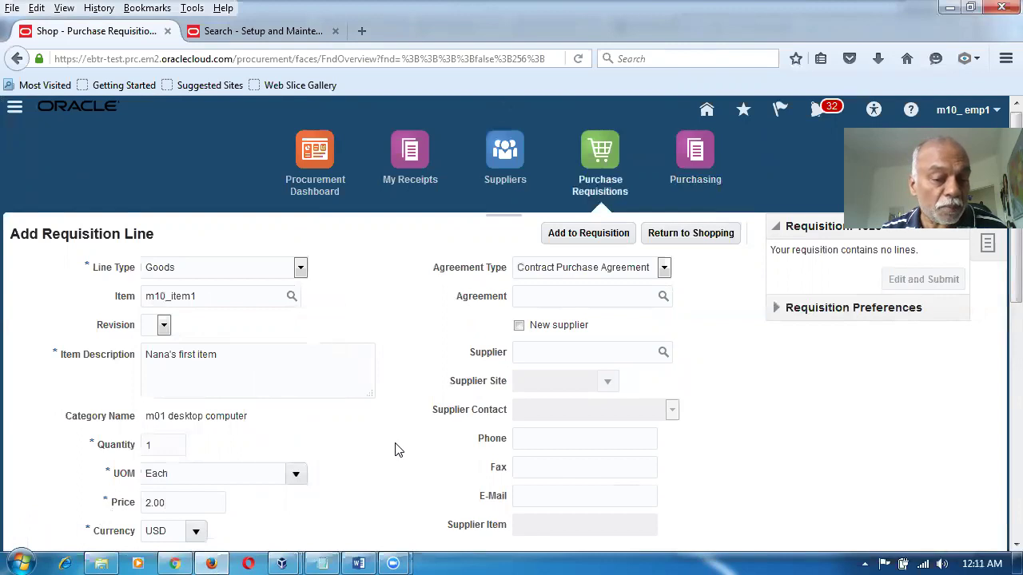
# Step: Check the line's price, then assign contract purchase agreement 3000 as the source of the requisition line
pyautogui.scroll(-3, 391, 453)
pyautogui.moveTo(178, 320); pyautogui.dragTo(60, 324)
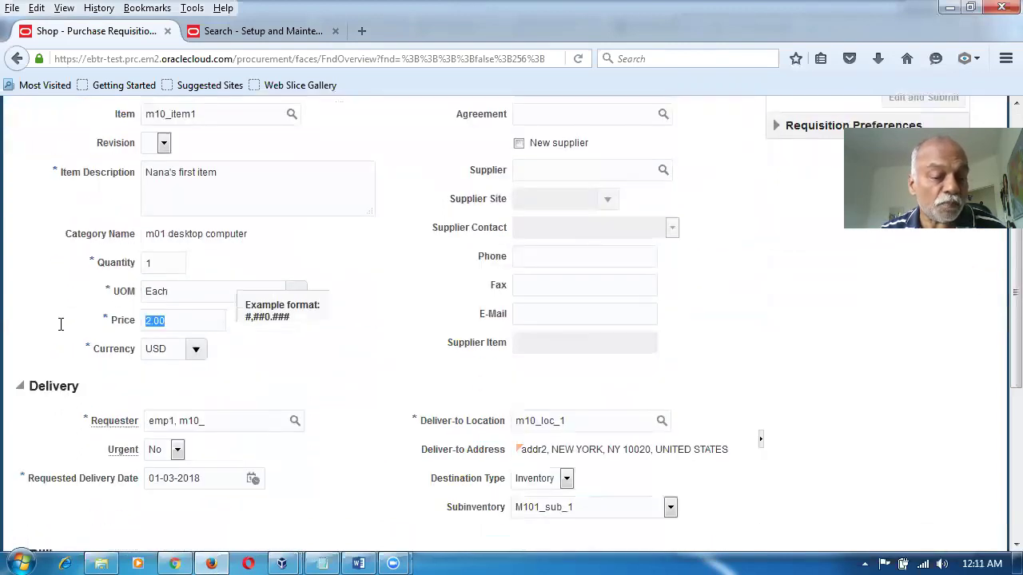
pyautogui.click(307, 369)
pyautogui.scroll(2, 186, 216)
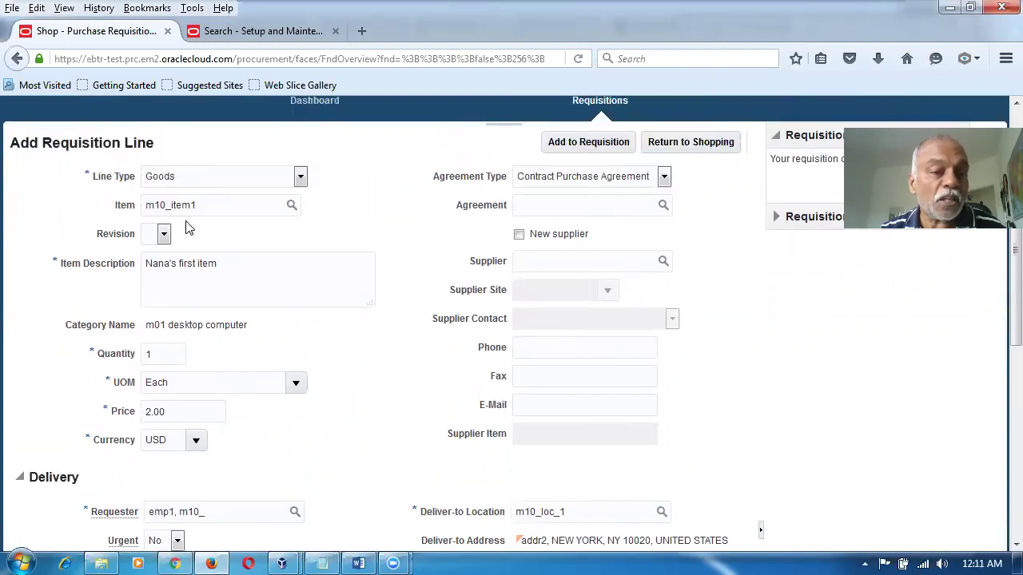
pyautogui.click(176, 411)
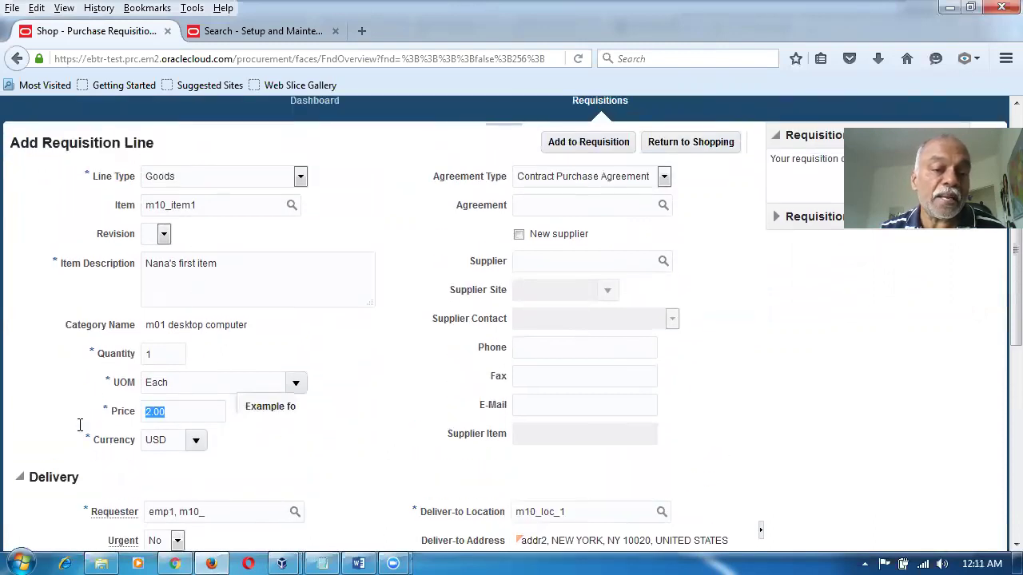
pyautogui.click(325, 438)
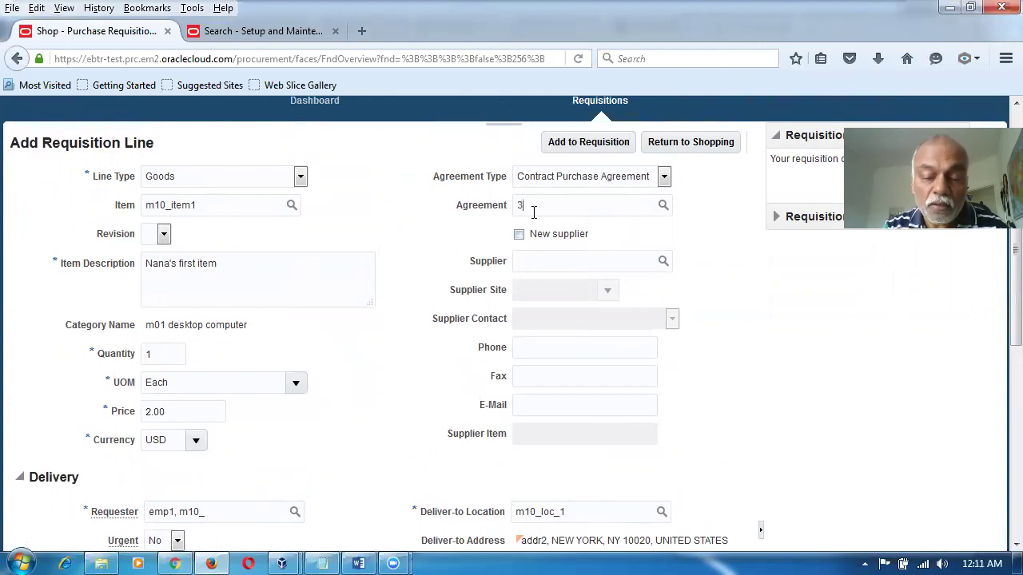
pyautogui.press('Tab')
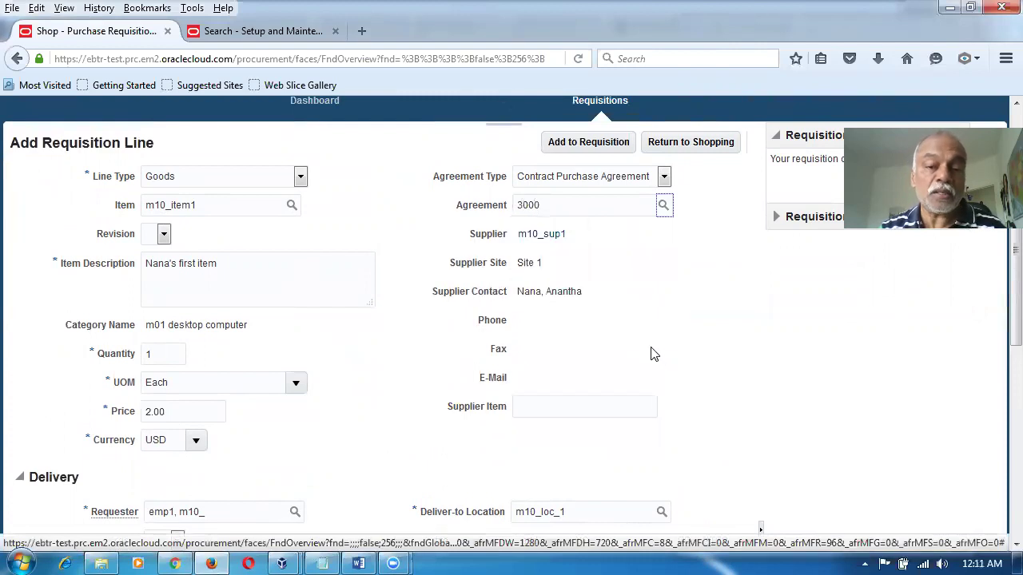
# Step: Go through the line's delivery and billing details to the supplier note, then switch to Word and read the supplier instructions in Item Specifications
pyautogui.scroll(-8, 649, 354)
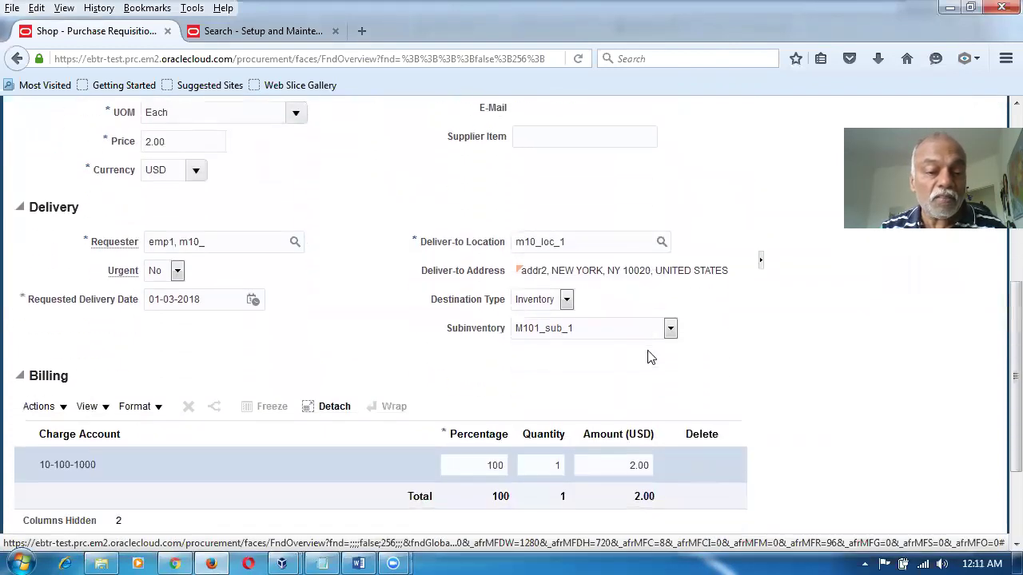
pyautogui.scroll(-1, 647, 352)
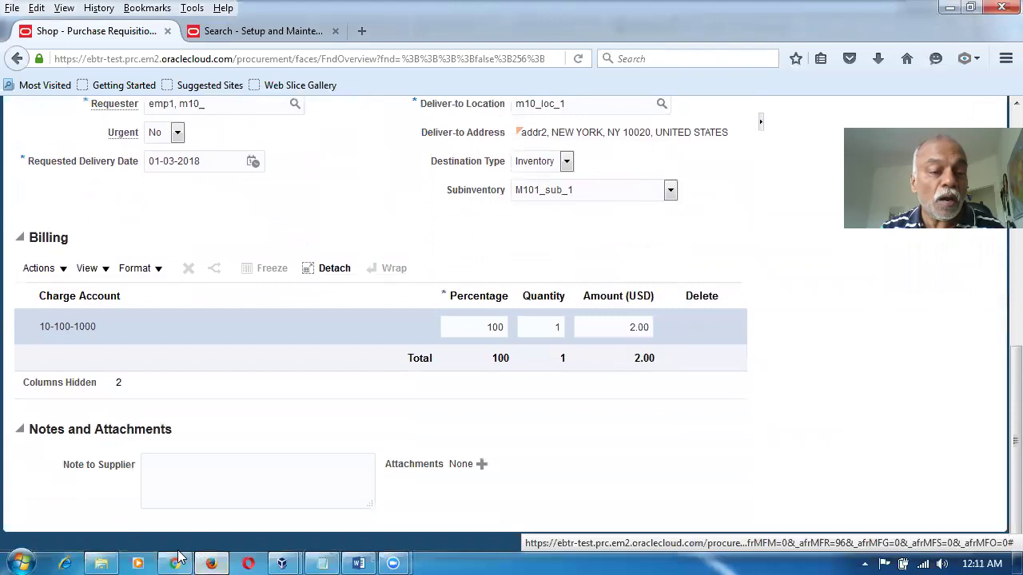
pyautogui.click(173, 480)
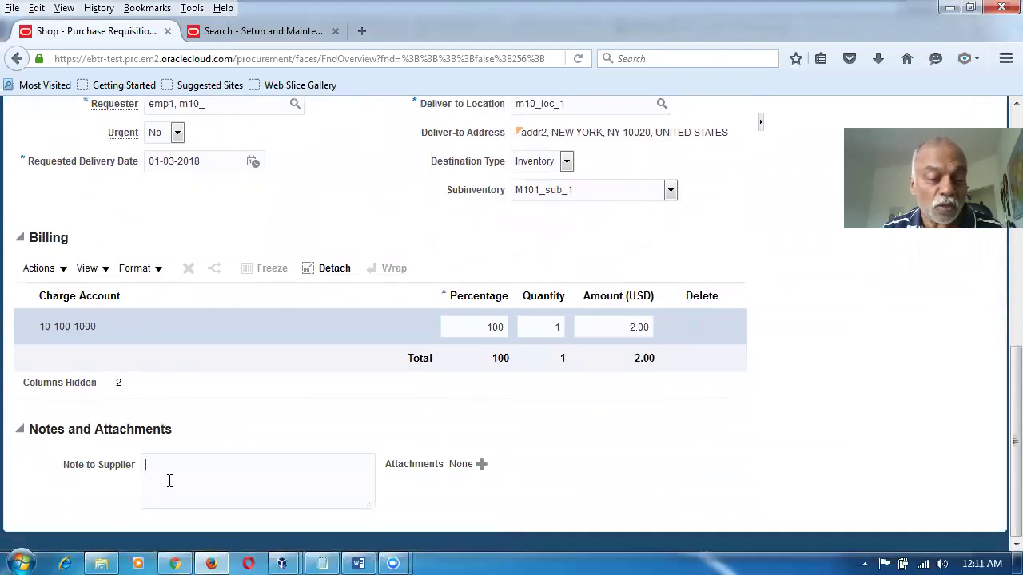
pyautogui.click(357, 562)
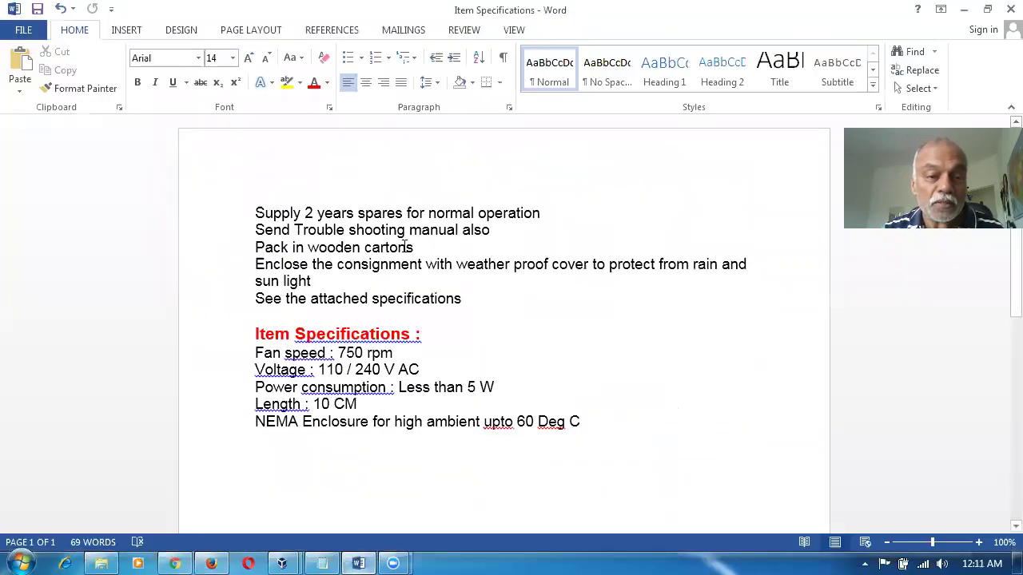
pyautogui.moveTo(271, 213); pyautogui.dragTo(498, 199)
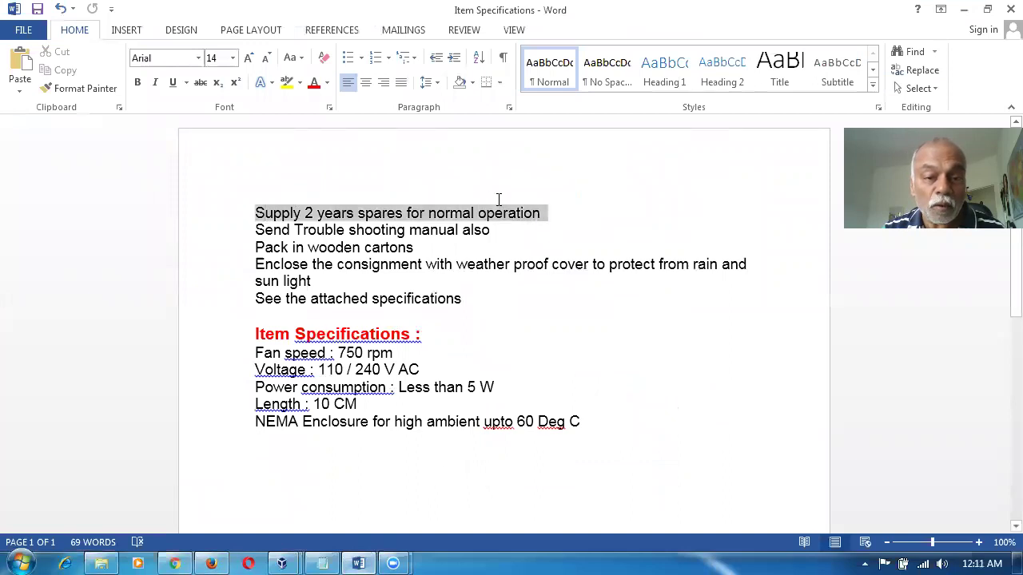
pyautogui.moveTo(267, 246); pyautogui.dragTo(438, 226)
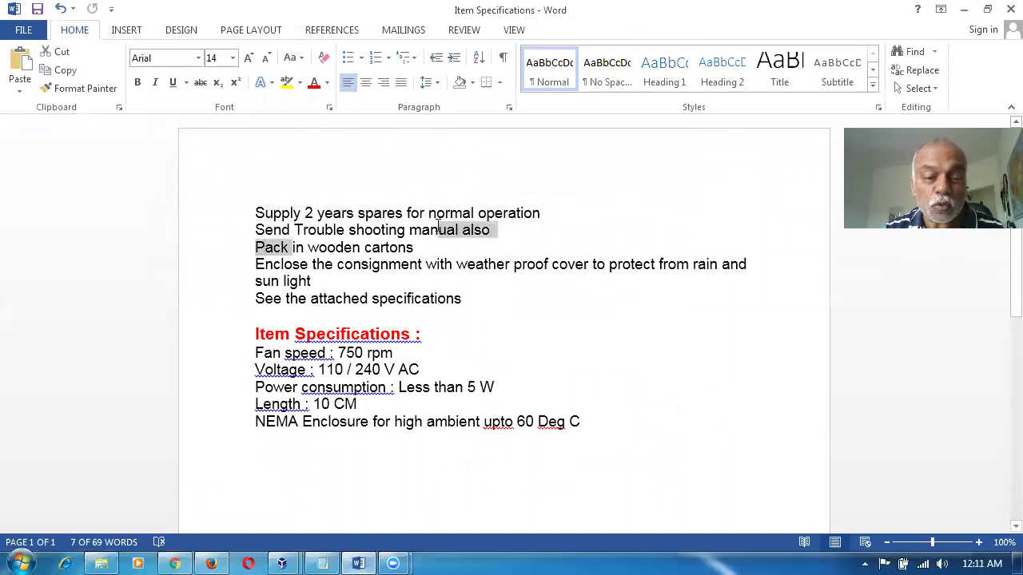
pyautogui.moveTo(304, 249); pyautogui.dragTo(414, 248)
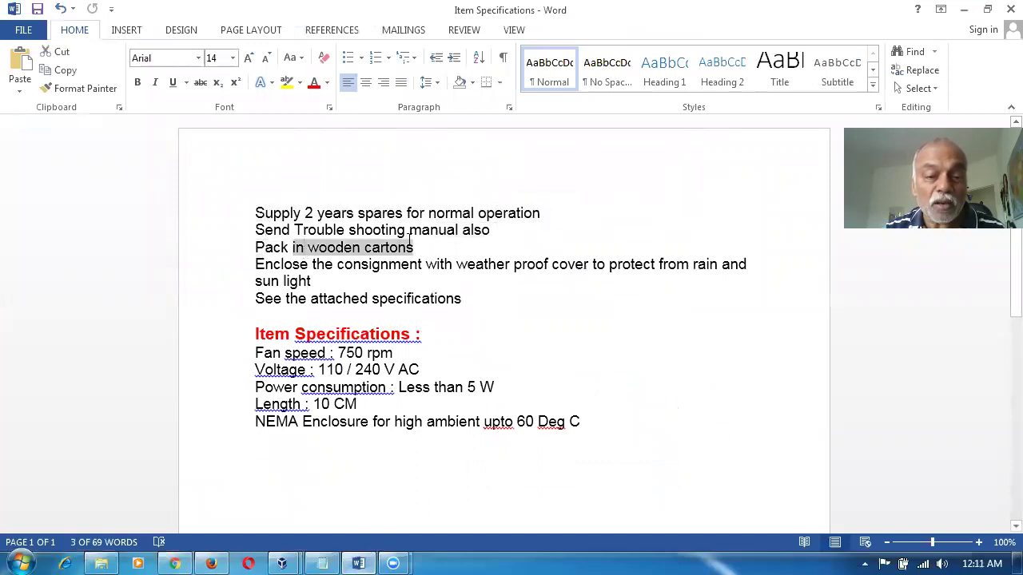
pyautogui.tripleClick(275, 264)
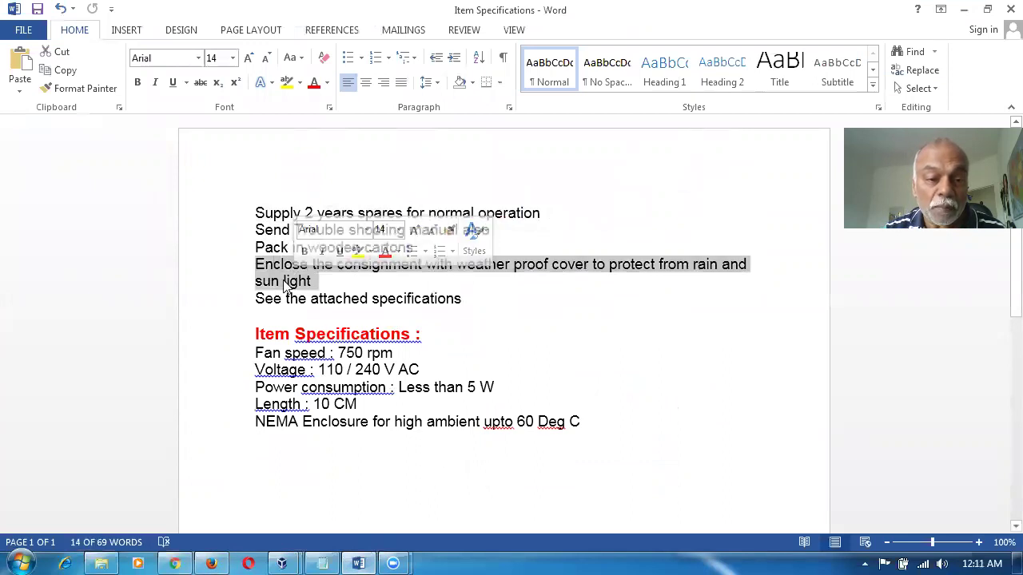
pyautogui.click(289, 295)
# Step: Copy the instructions from "Supply 2 years spares" through "See the attached specifications" into the requisition line's Note to Supplier in Firefox
pyautogui.click(234, 227)
pyautogui.moveTo(235, 226); pyautogui.dragTo(233, 300)
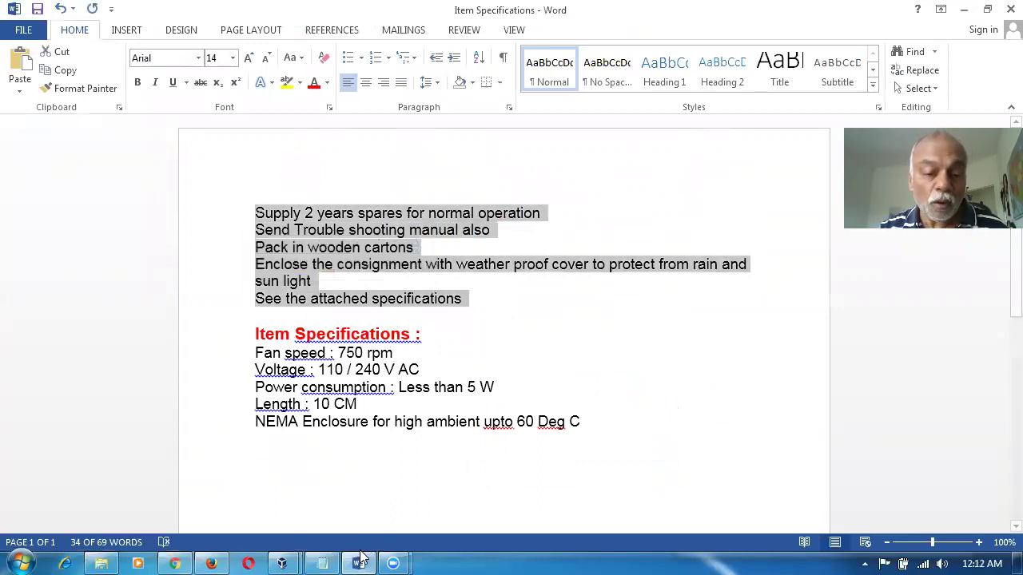
pyautogui.click(211, 563)
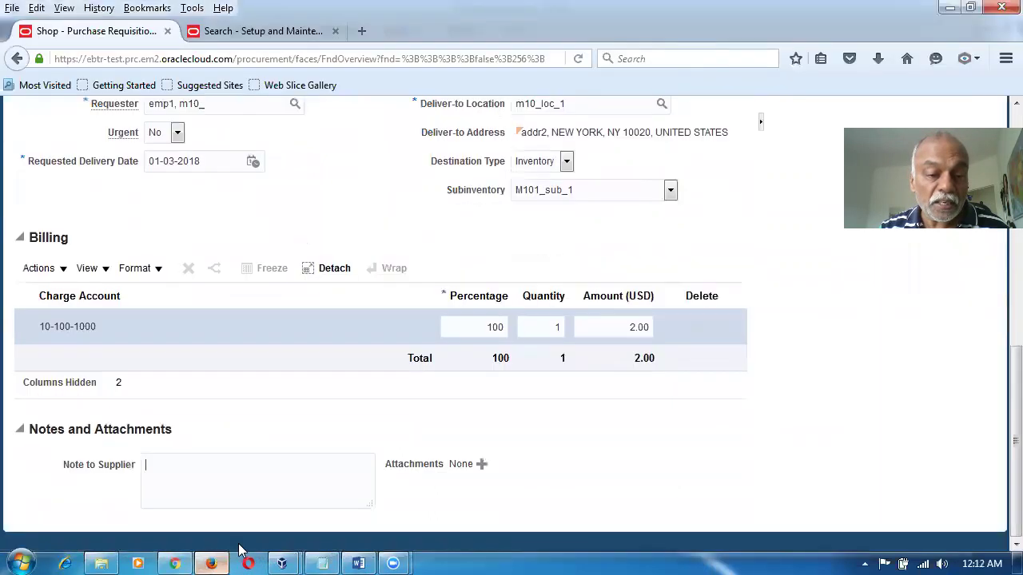
pyautogui.click(214, 473)
pyautogui.write('Enclose the consignment with weather proof cover to protect from rain and sun light See the attached specifications')
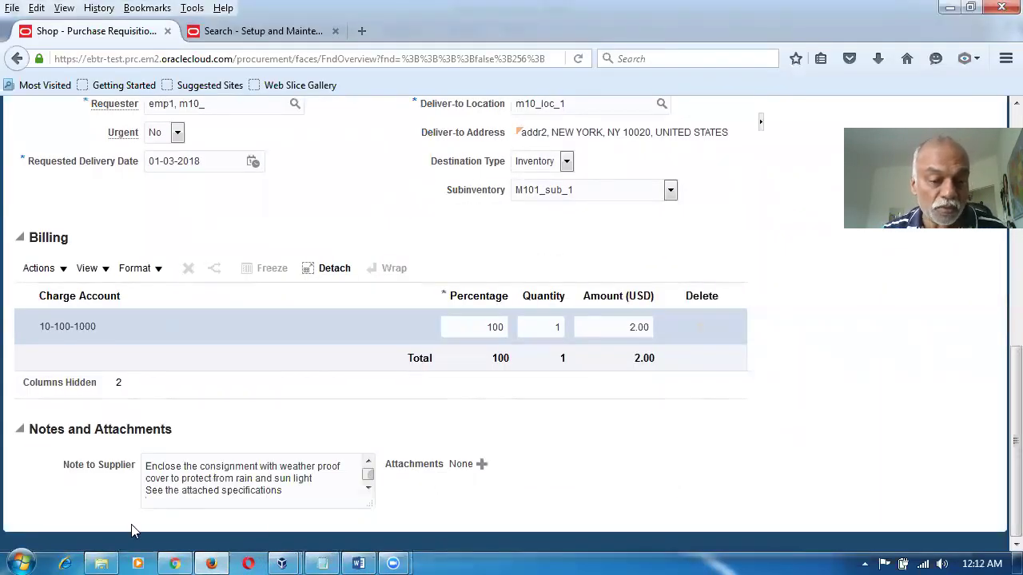
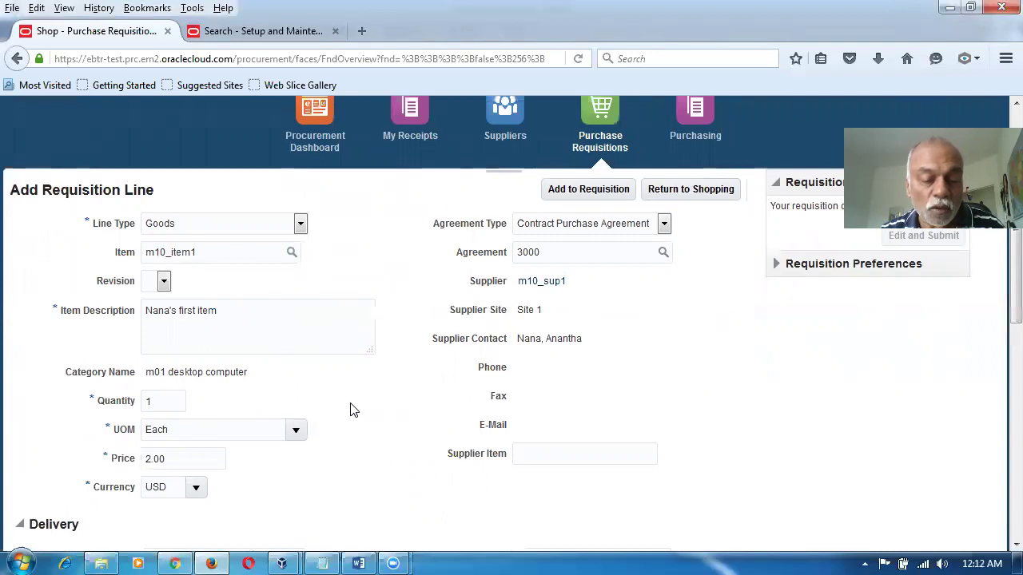
# Step: Switch to Word, examine each line of the item specifications from fan speed to NEMA enclosure, and close the document
pyautogui.click(336, 389)
pyautogui.click(201, 356)
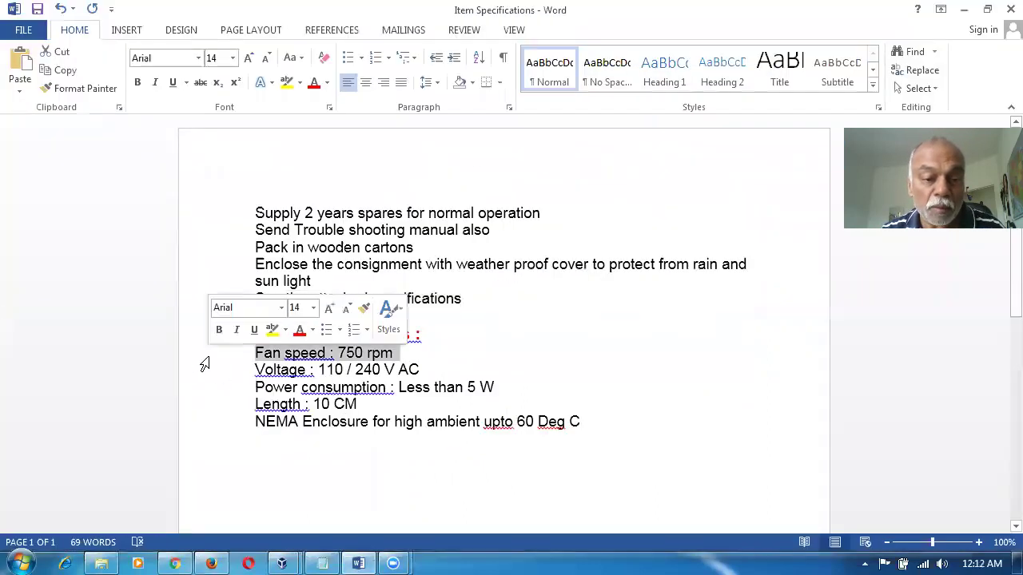
pyautogui.click(201, 371)
pyautogui.click(206, 390)
pyautogui.click(210, 407)
pyautogui.click(214, 425)
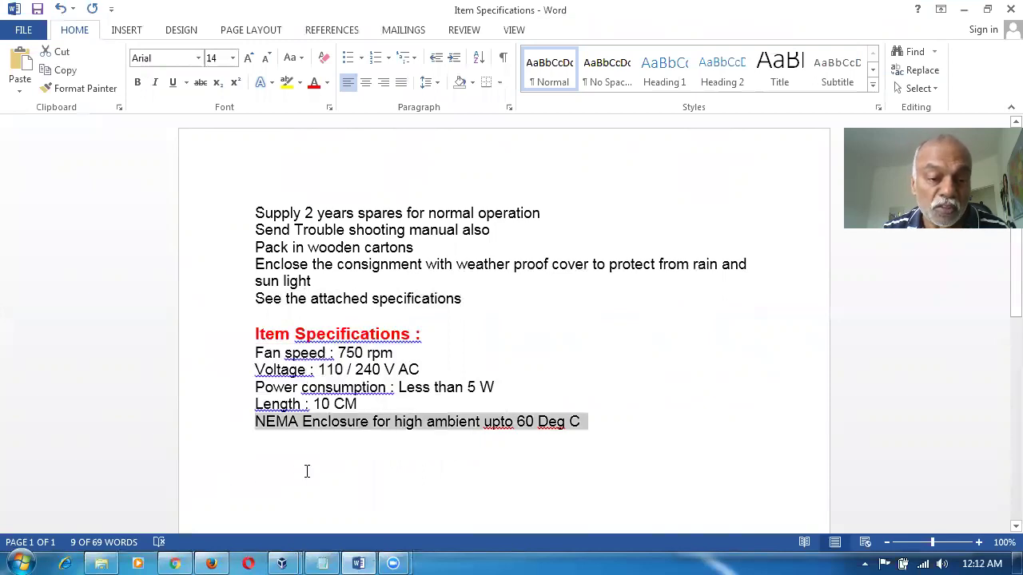
pyautogui.click(308, 471)
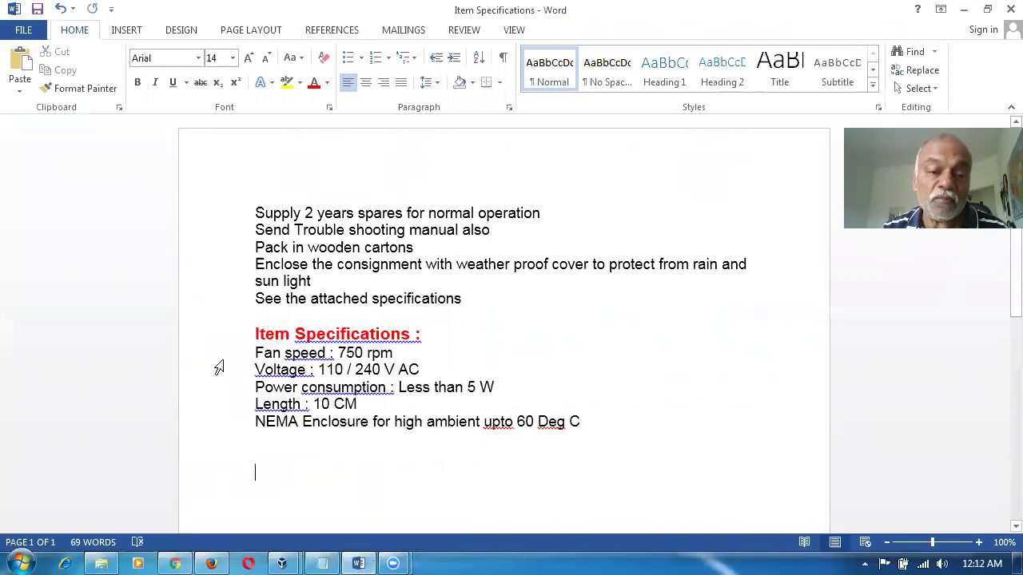
pyautogui.click(501, 331)
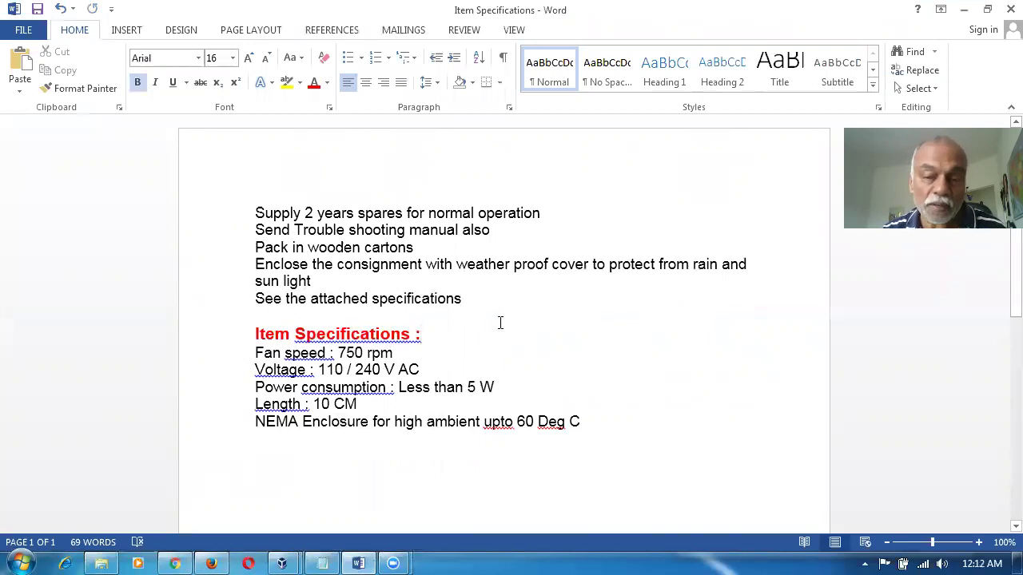
pyautogui.hotkey('ctrl', 'w')
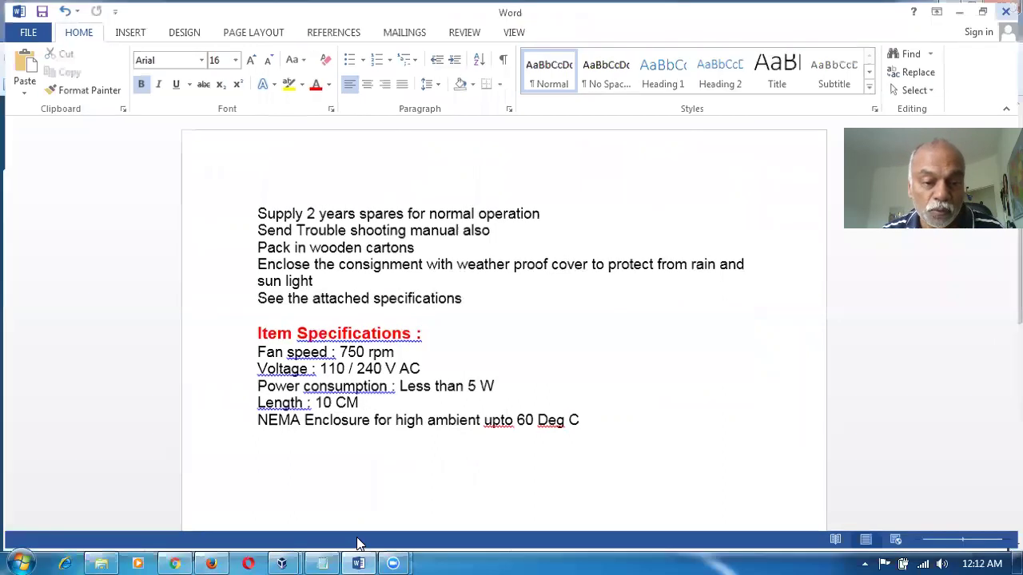
# Step: Start a file attachment for the requisition line with the category To Supplier
pyautogui.scroll(-5, 347, 489)
pyautogui.scroll(-1, 347, 495)
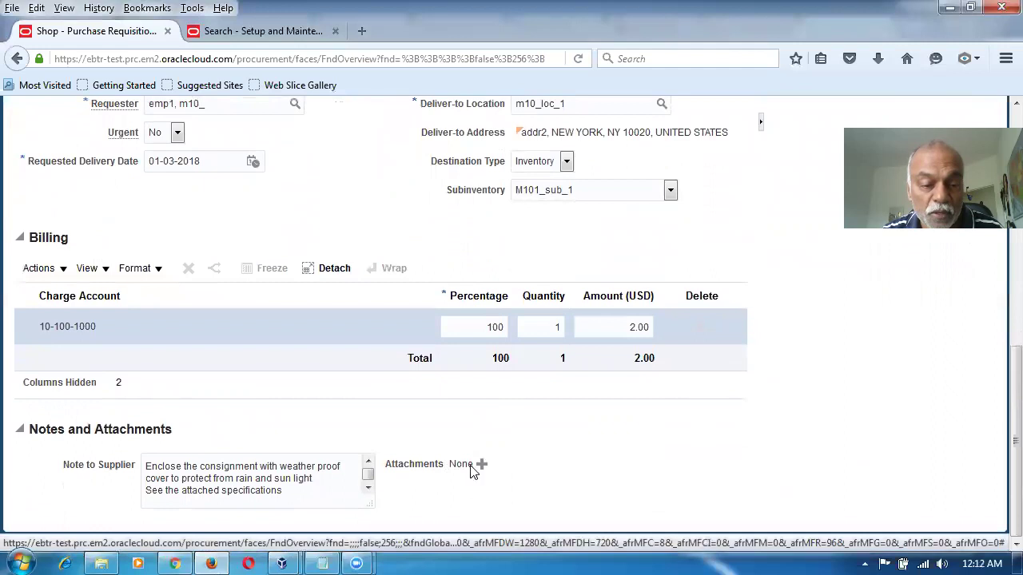
pyautogui.moveTo(283, 497); pyautogui.dragTo(141, 463)
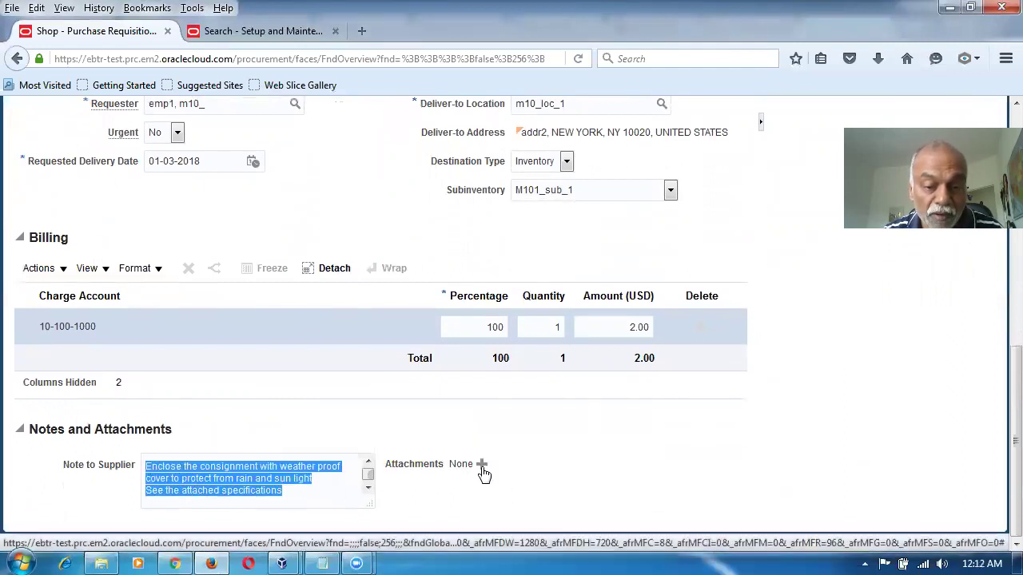
pyautogui.click(482, 471)
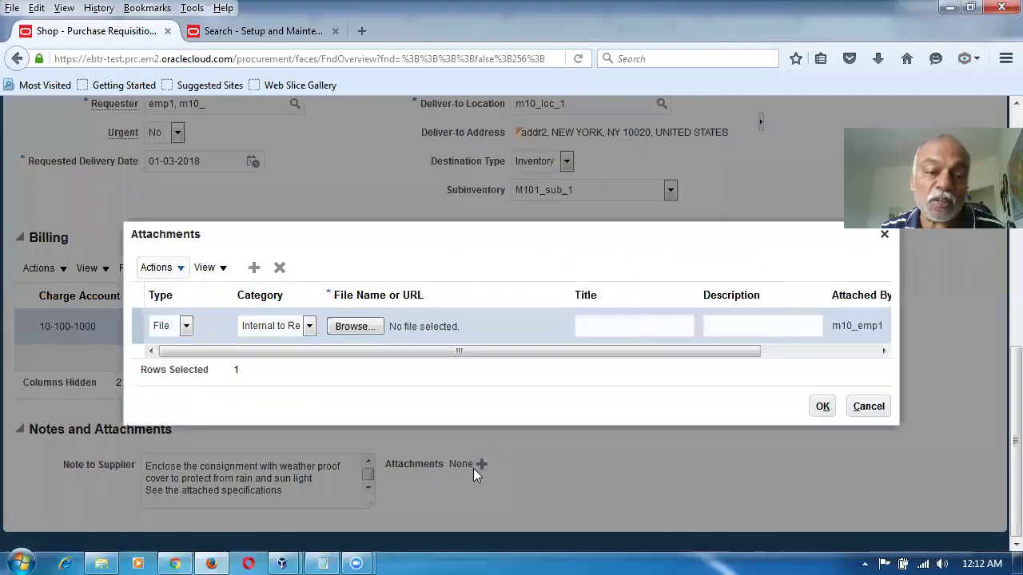
pyautogui.click(308, 328)
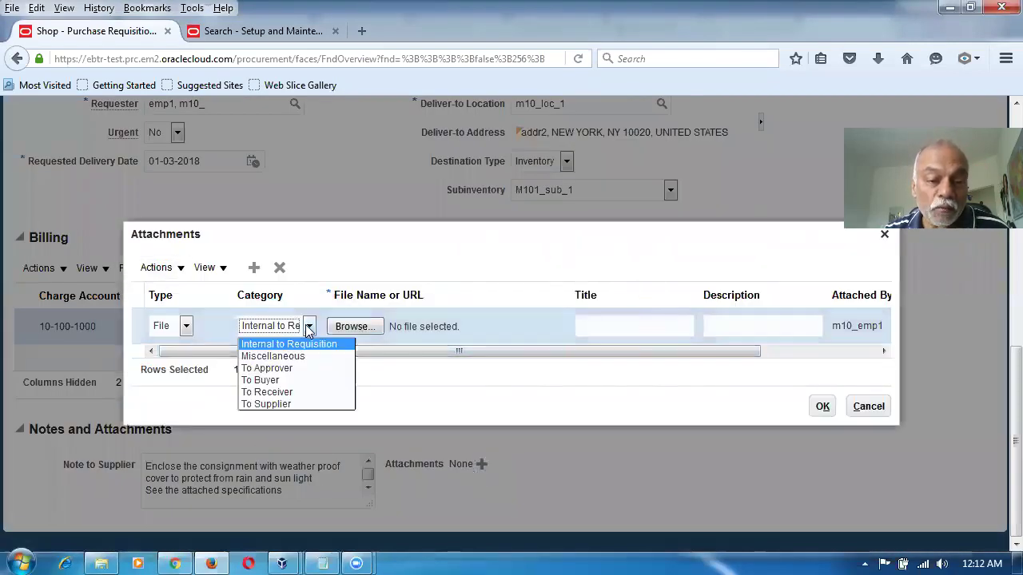
pyautogui.click(281, 403)
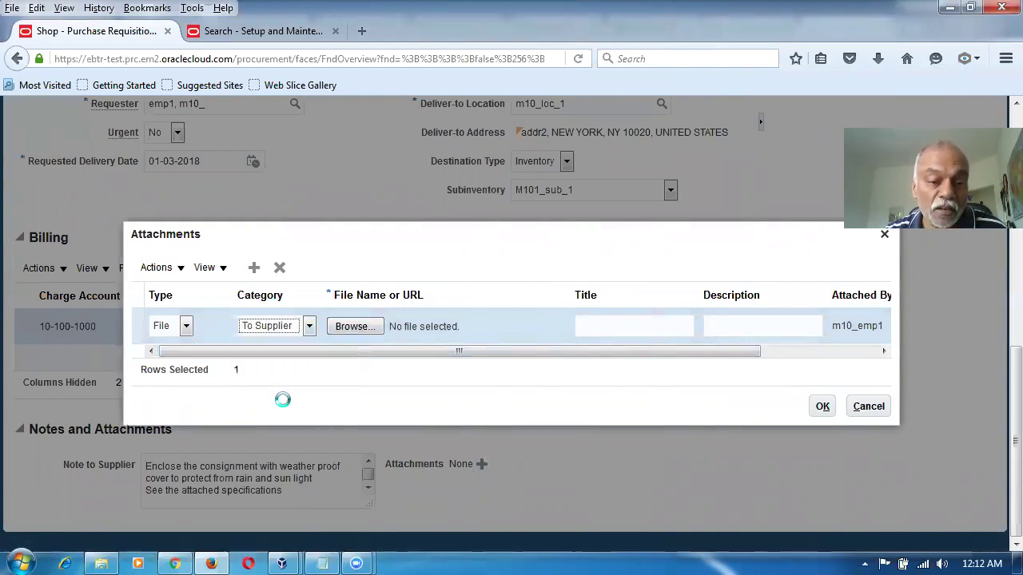
# Step: Attach the Item Specifications document from the Desktop to the requisition line and confirm the attachment
pyautogui.click(356, 328)
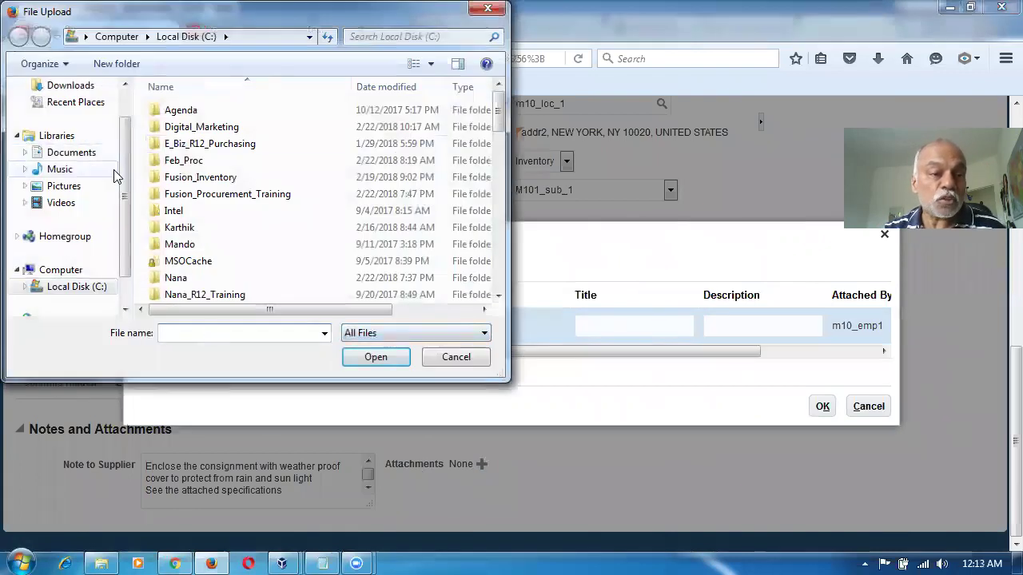
pyautogui.scroll(2, 103, 151)
pyautogui.click(68, 109)
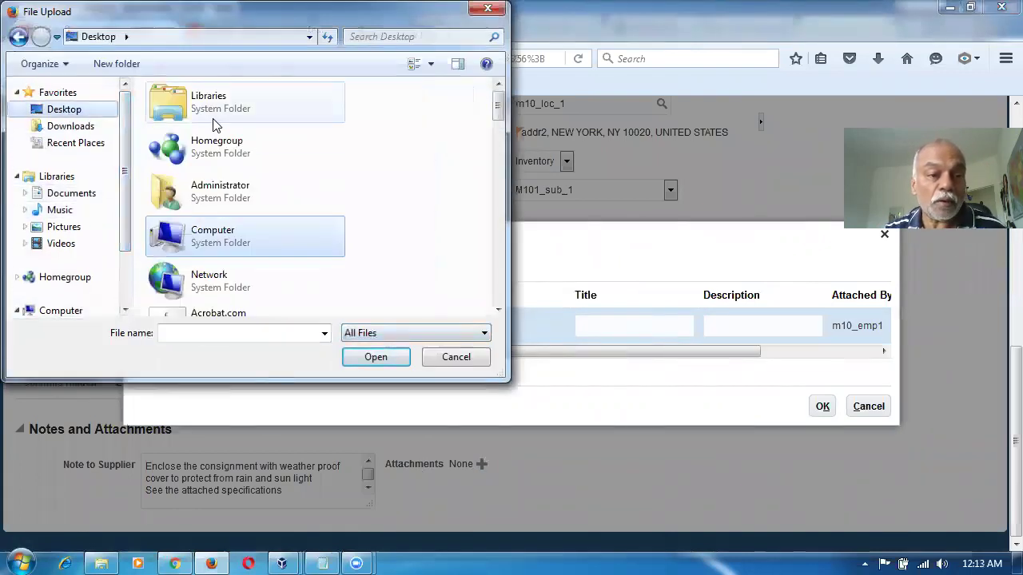
pyautogui.click(209, 136)
pyautogui.press('i')
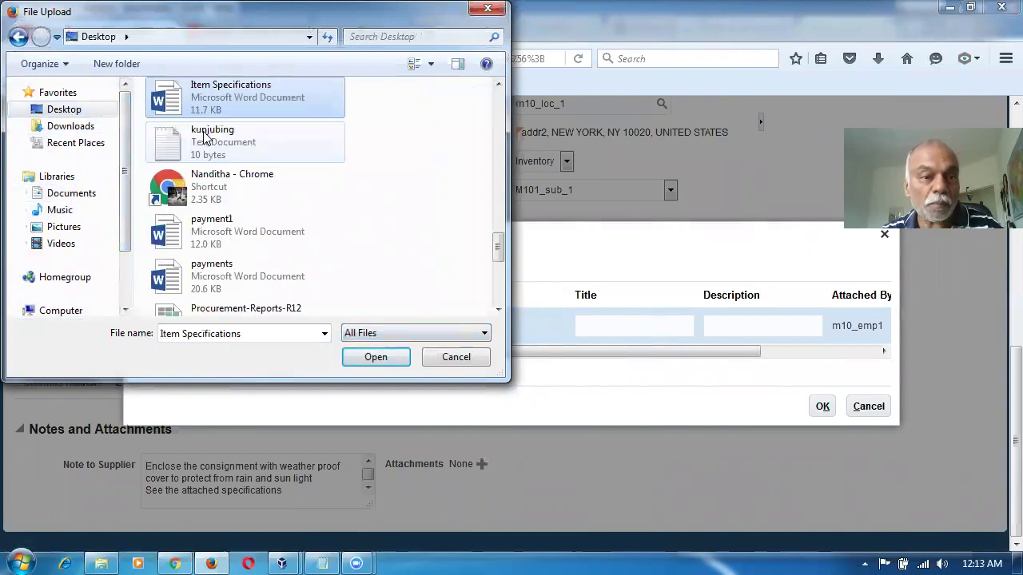
pyautogui.click(403, 359)
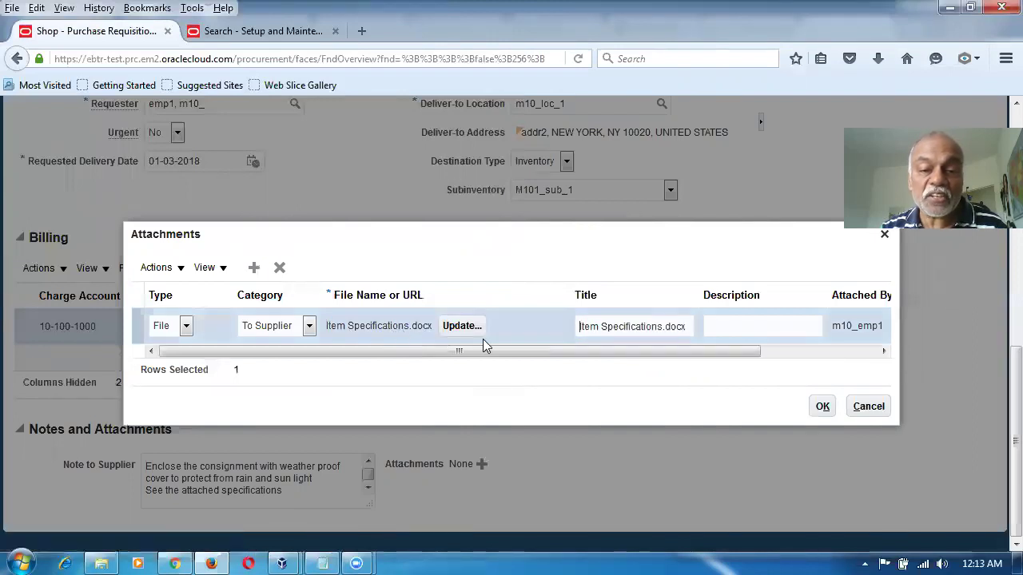
pyautogui.click(823, 406)
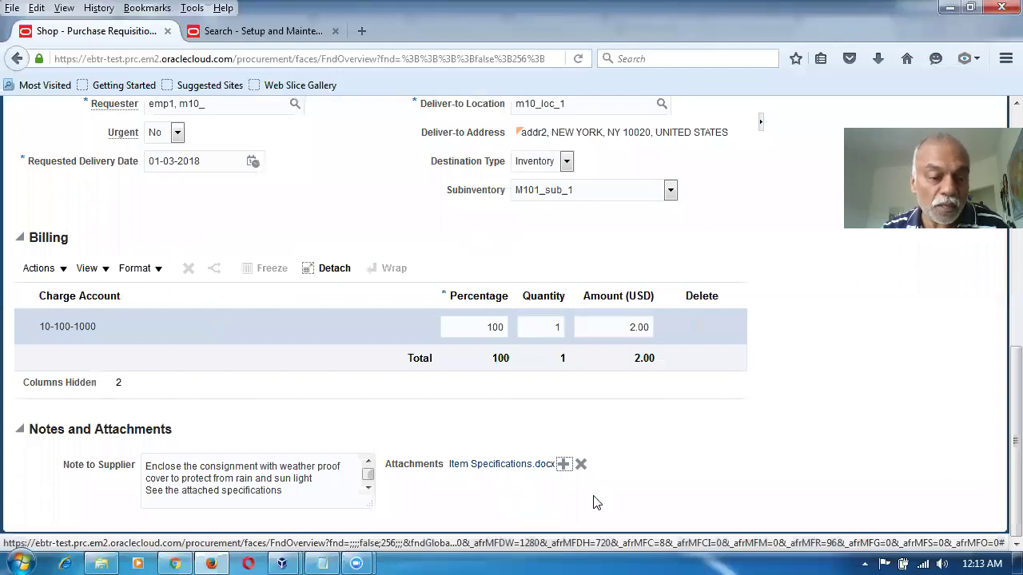
# Step: Add the completed line to the requisition, then submit the requisition for approval and close the confirmation
pyautogui.tripleClick(262, 470)
pyautogui.click(283, 500)
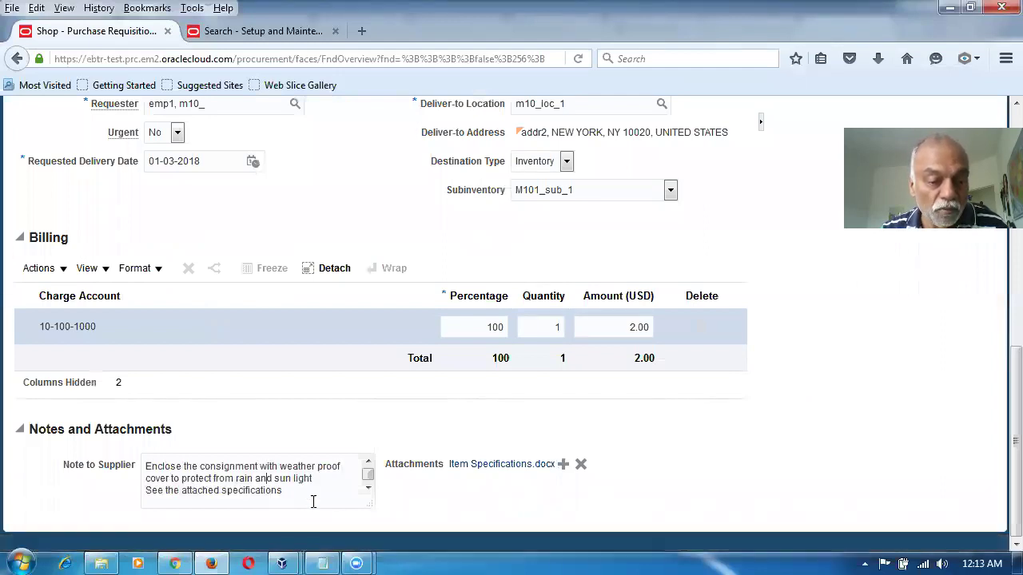
pyautogui.scroll(10, 626, 470)
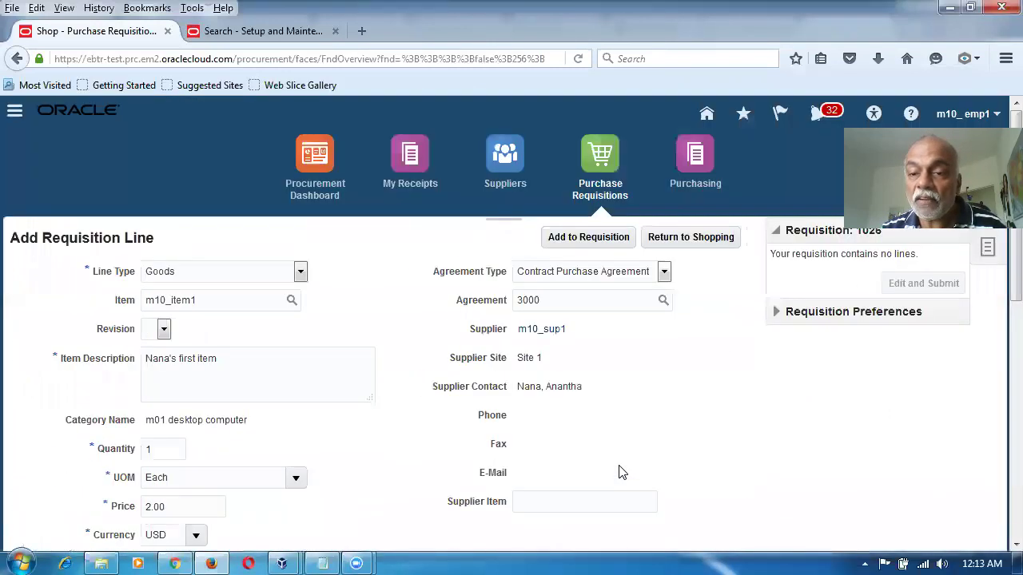
pyautogui.click(602, 238)
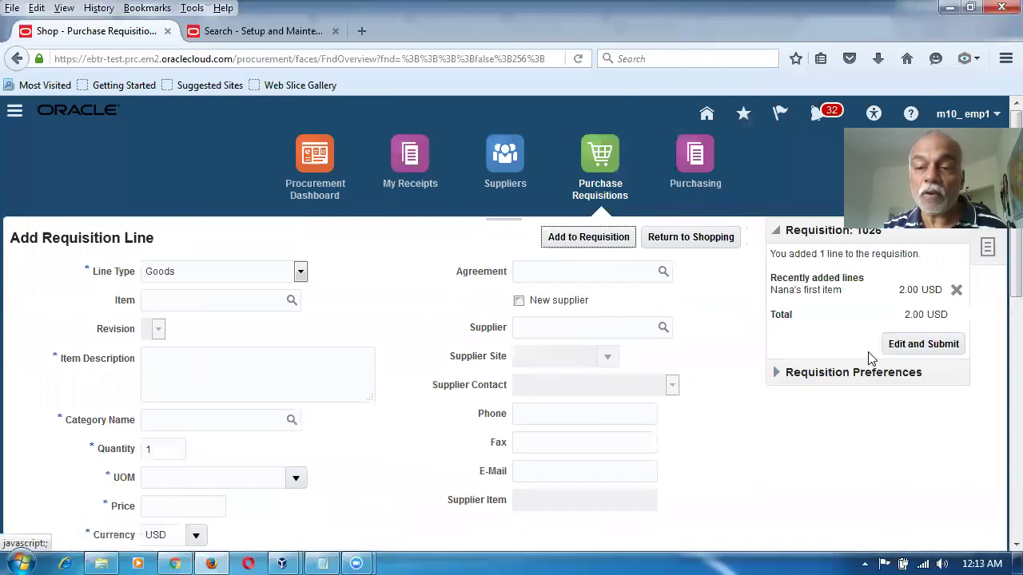
pyautogui.click(923, 345)
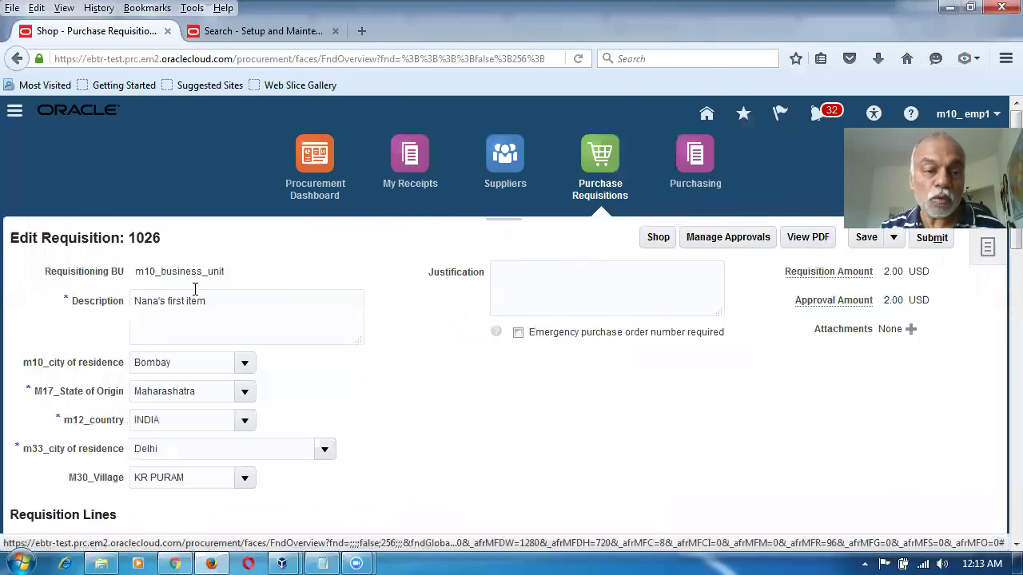
pyautogui.click(918, 241)
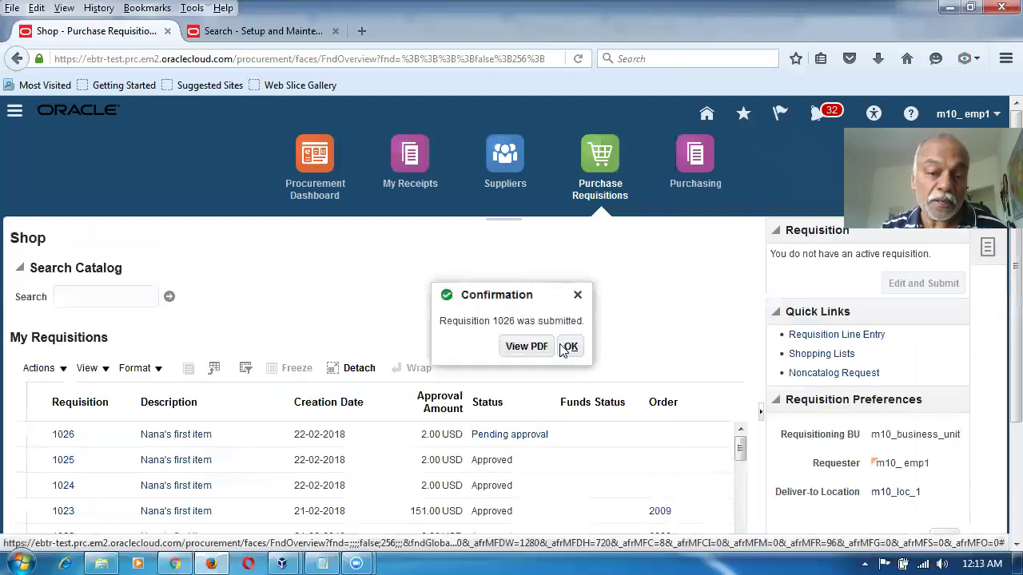
pyautogui.press('Return')
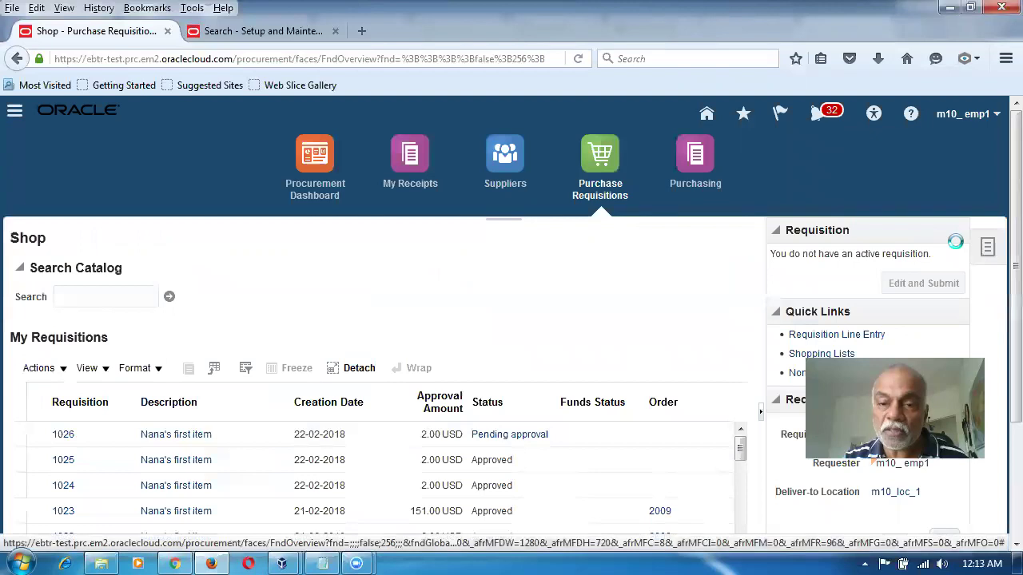
# Step: Open the Process Requisitions page in the Purchasing work area
pyautogui.click(700, 156)
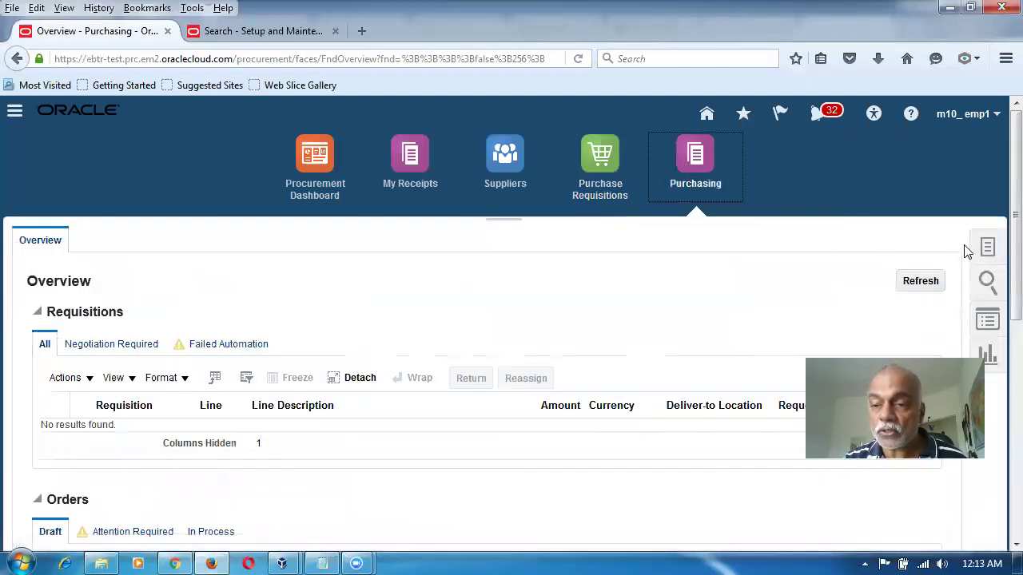
pyautogui.click(985, 250)
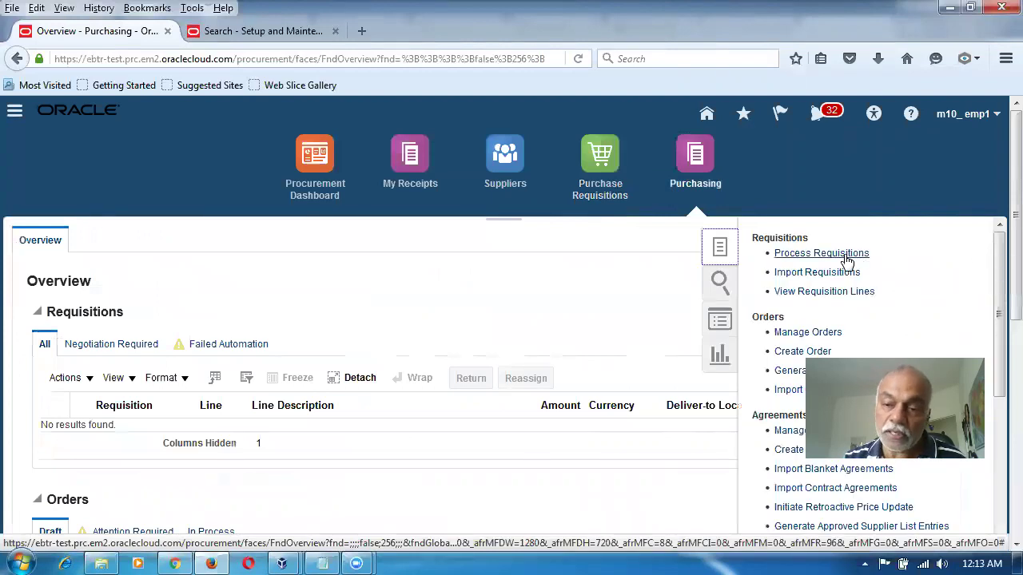
pyautogui.click(845, 256)
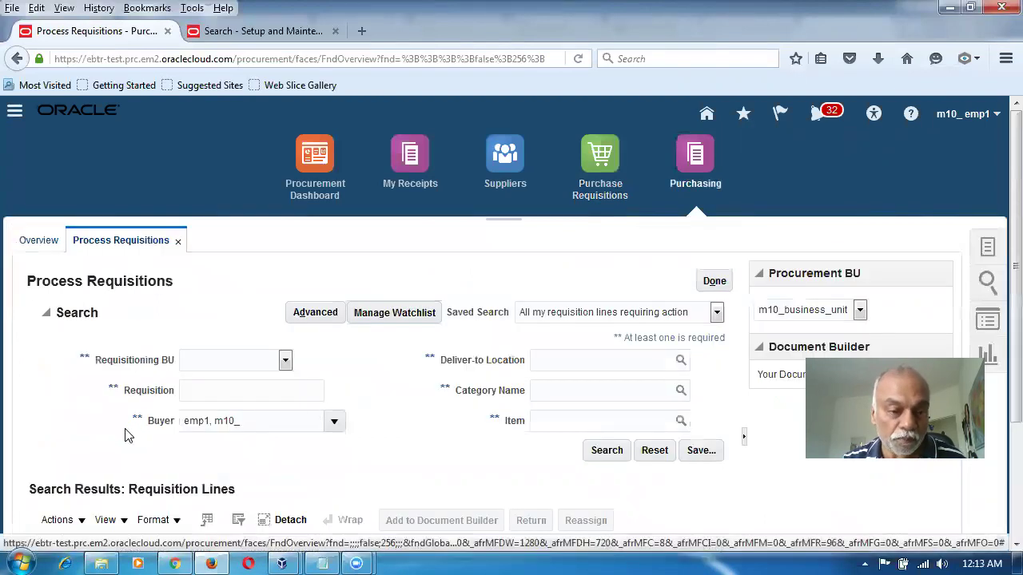
# Step: Search for the lines of requisition 1026 with the Buyer filter cleared
pyautogui.click(194, 395)
pyautogui.write('1026')
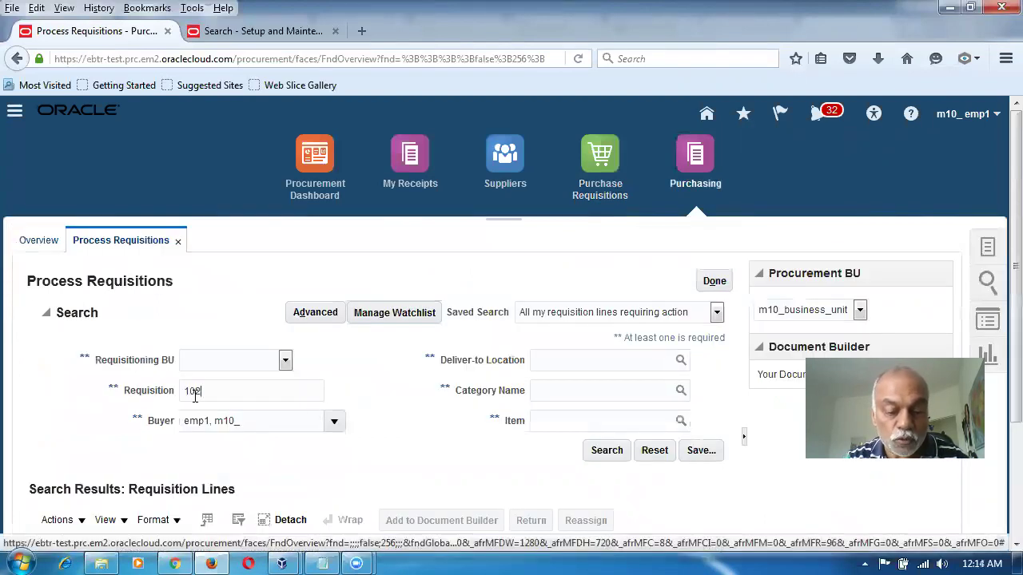
pyautogui.press('Tab')
pyautogui.press('Home')
pyautogui.press('Delete')
pyautogui.press('Delete')
pyautogui.press('Delete')
pyautogui.press('Delete')
pyautogui.press('Delete')
pyautogui.press('Delete')
pyautogui.press('Delete')
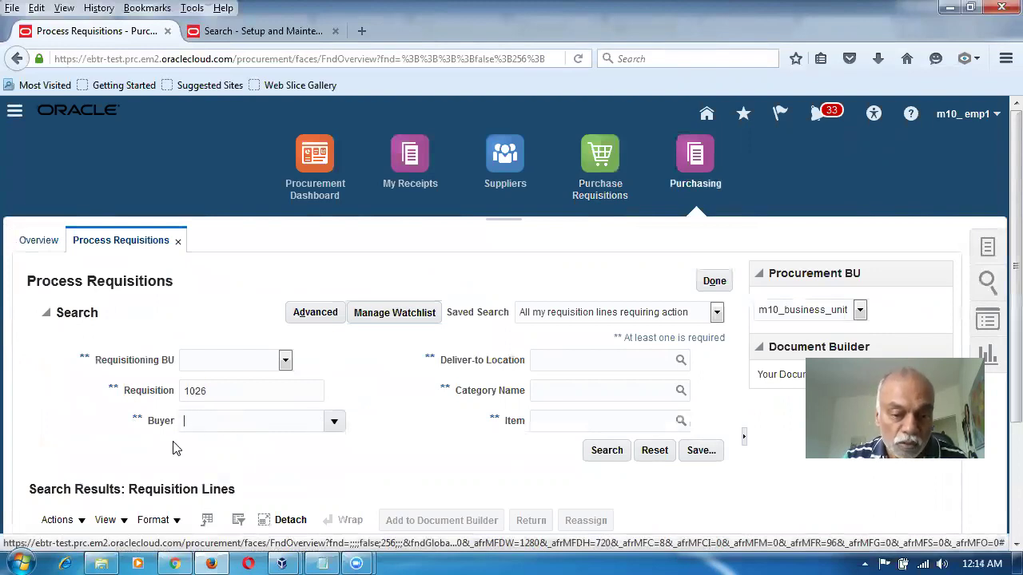
pyautogui.click(615, 454)
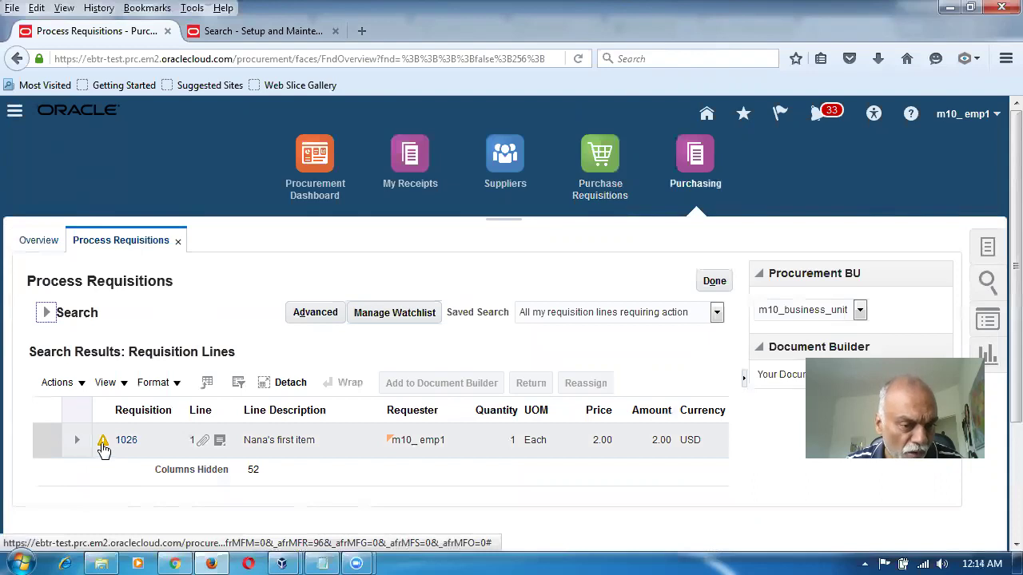
# Step: Read the warning attached to the line of requisition 1026, then close the message
pyautogui.click(103, 449)
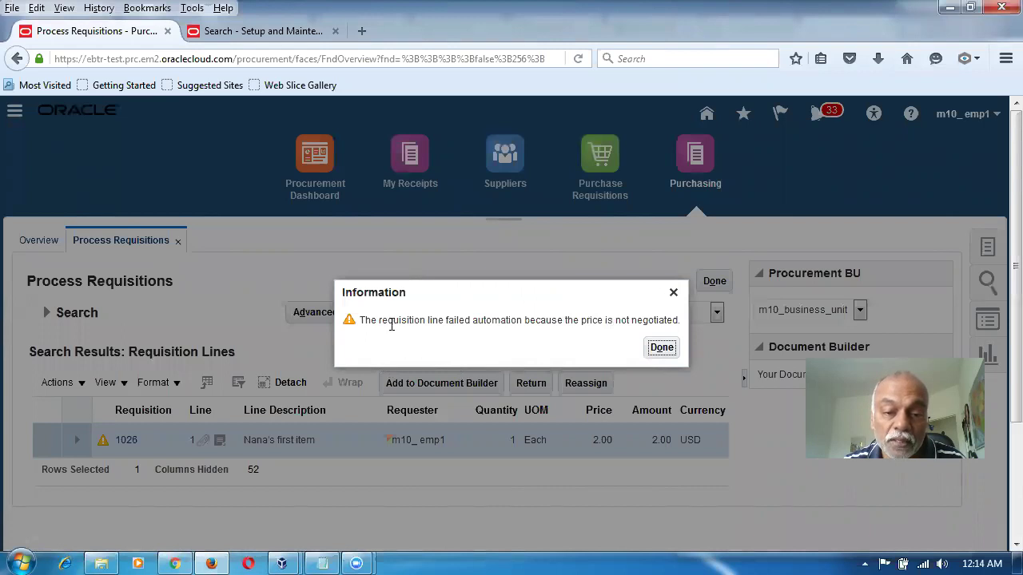
pyautogui.moveTo(386, 322); pyautogui.dragTo(479, 329)
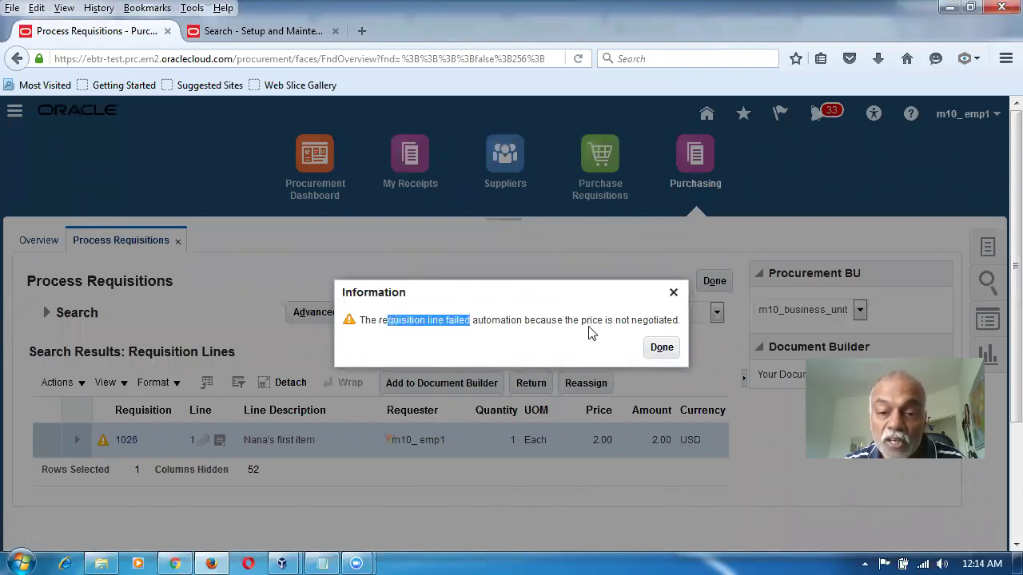
pyautogui.moveTo(551, 321); pyautogui.dragTo(657, 326)
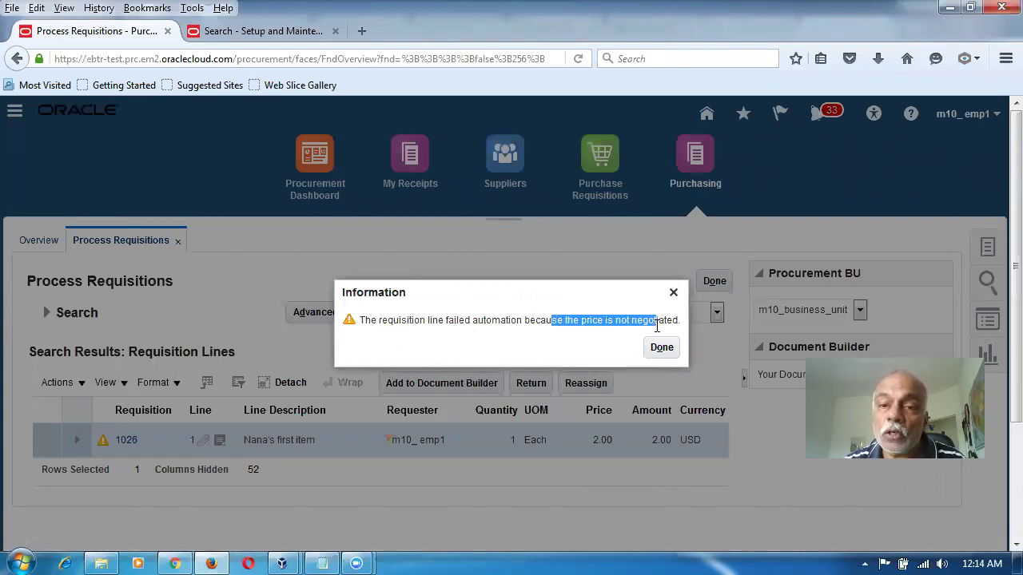
pyautogui.click(548, 353)
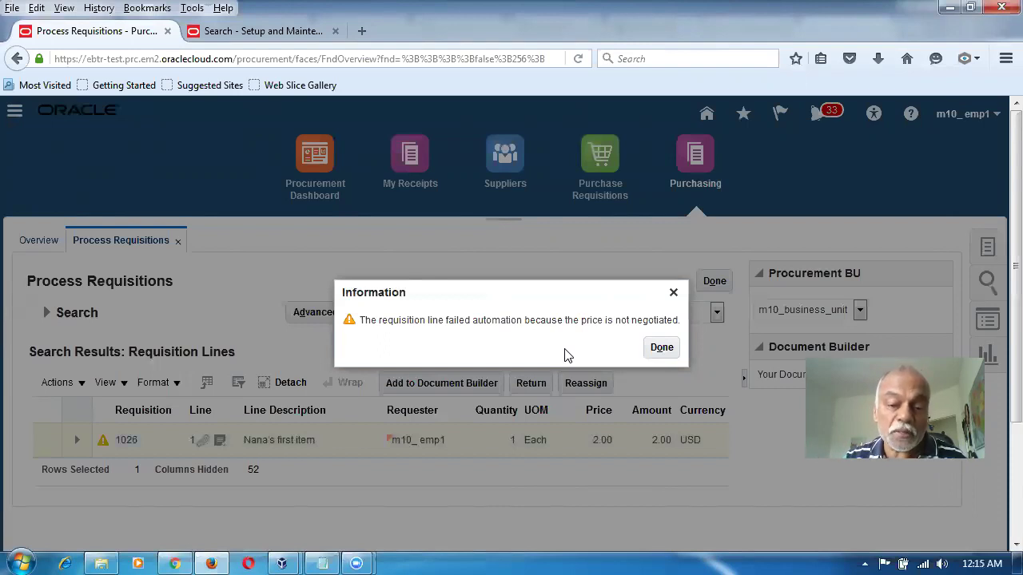
pyautogui.click(653, 353)
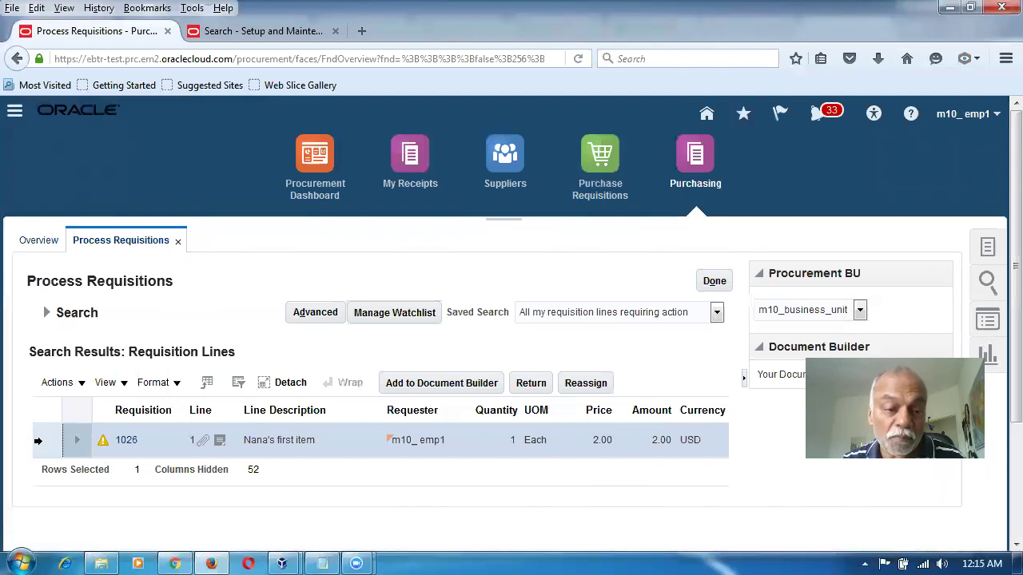
# Step: Bring up the document builder options for the selected line of requisition 1026
pyautogui.click(429, 383)
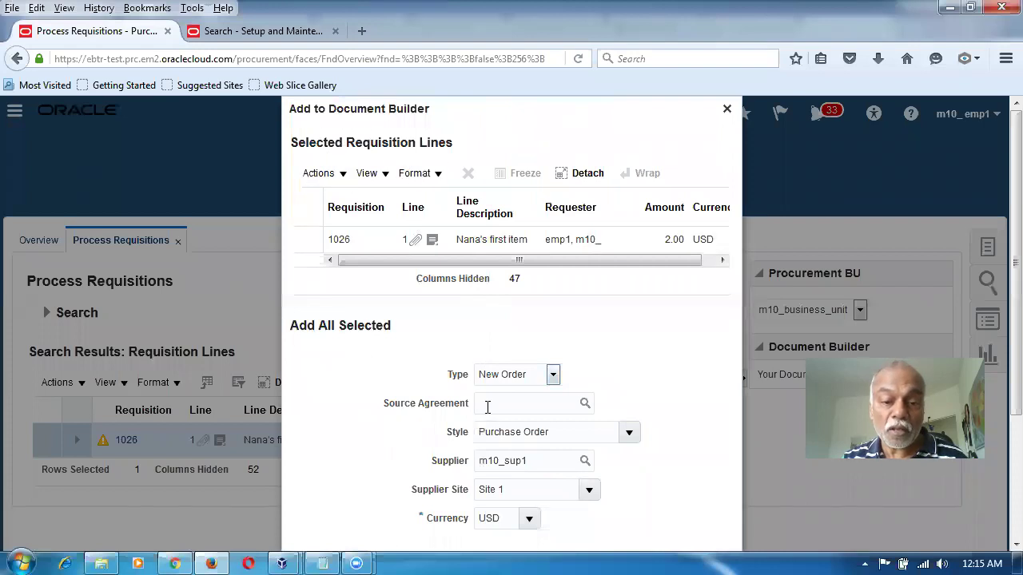
# Step: Try to set the new order's Source Agreement to 3000, then clear the field
pyautogui.write('000')
pyautogui.press('Tab')
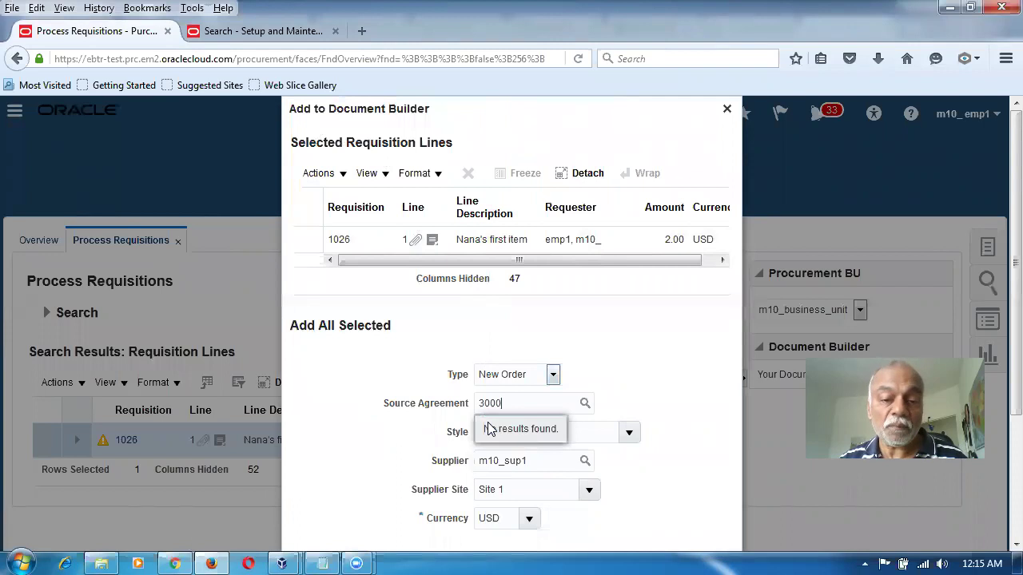
pyautogui.press('BackSpace')
pyautogui.press('BackSpace')
pyautogui.press('BackSpace')
pyautogui.press('BackSpace')
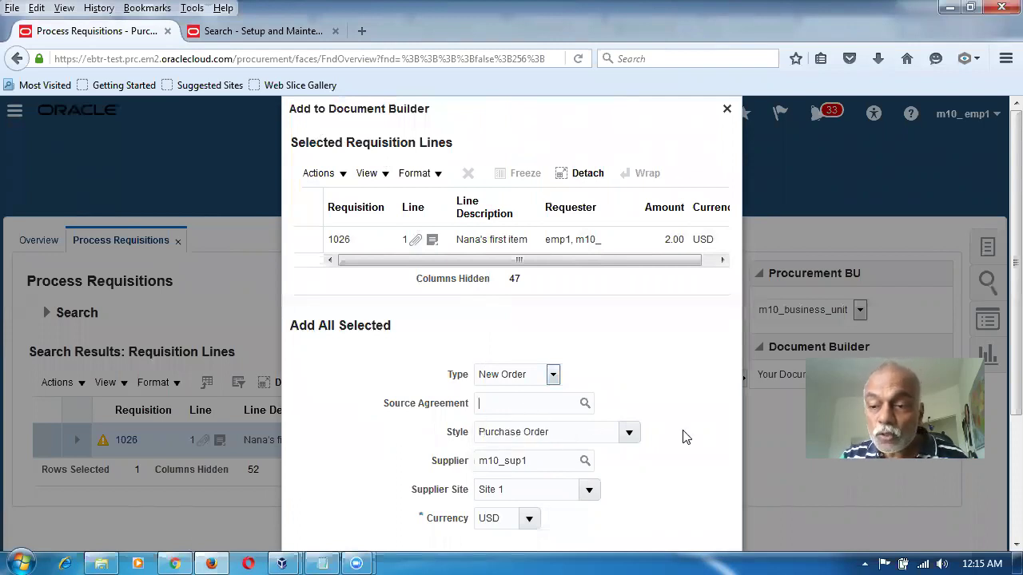
# Step: Add the requisition line to the document builder as a New Order without a source agreement, and create the purchase order
pyautogui.scroll(-2, 999, 447)
pyautogui.click(674, 471)
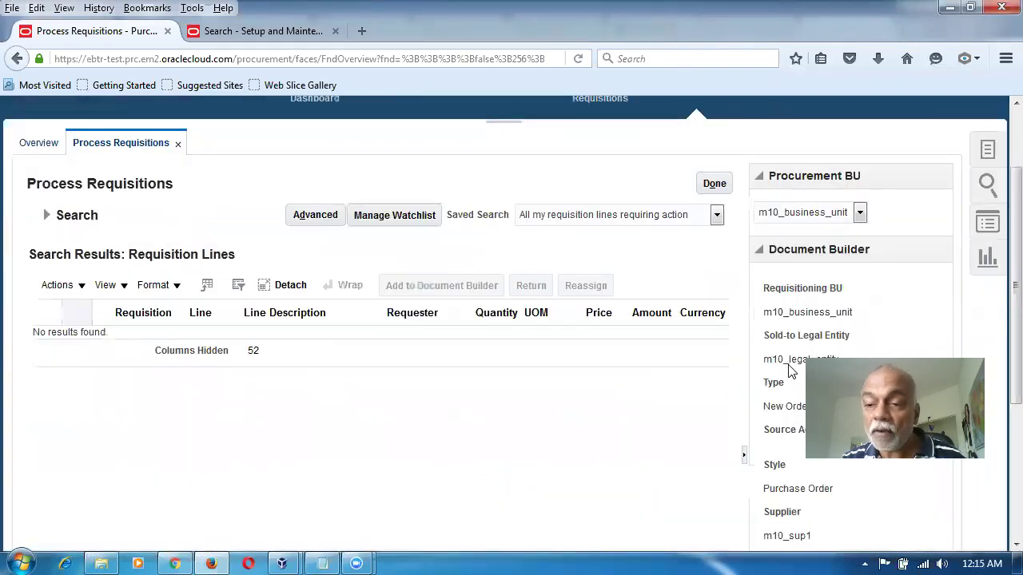
pyautogui.scroll(-4, 998, 413)
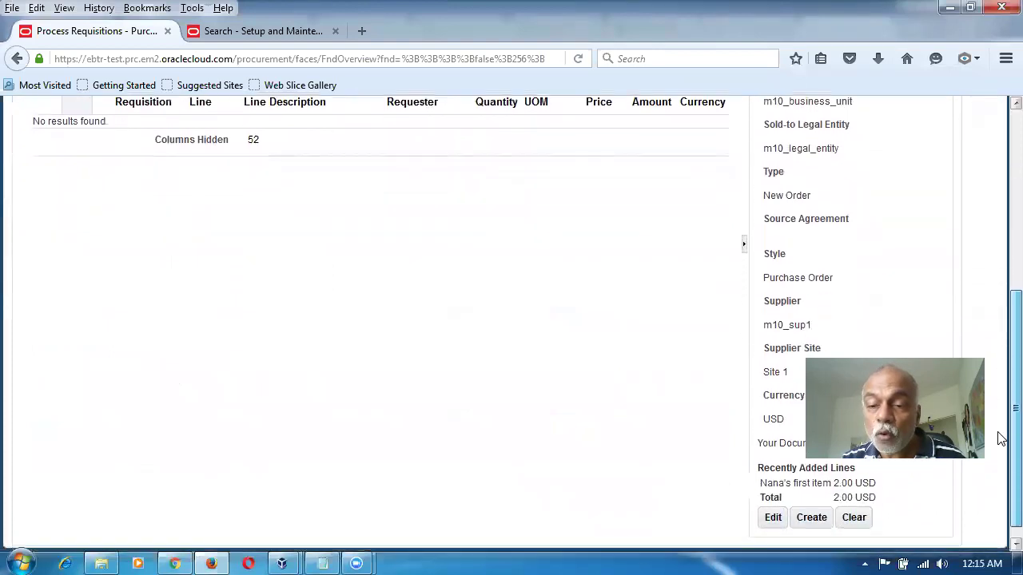
pyautogui.scroll(4, 998, 415)
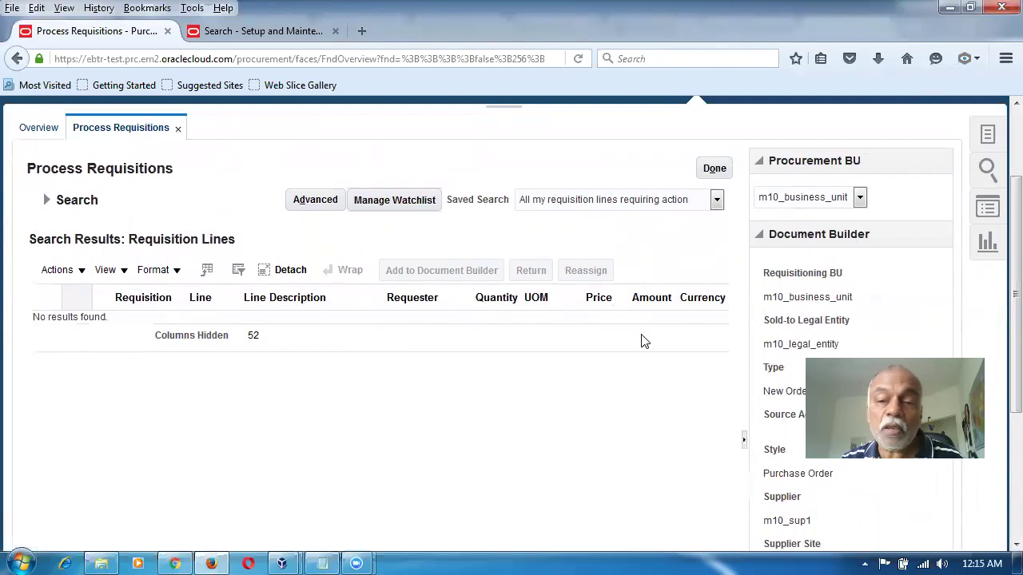
pyautogui.scroll(-5, 999, 320)
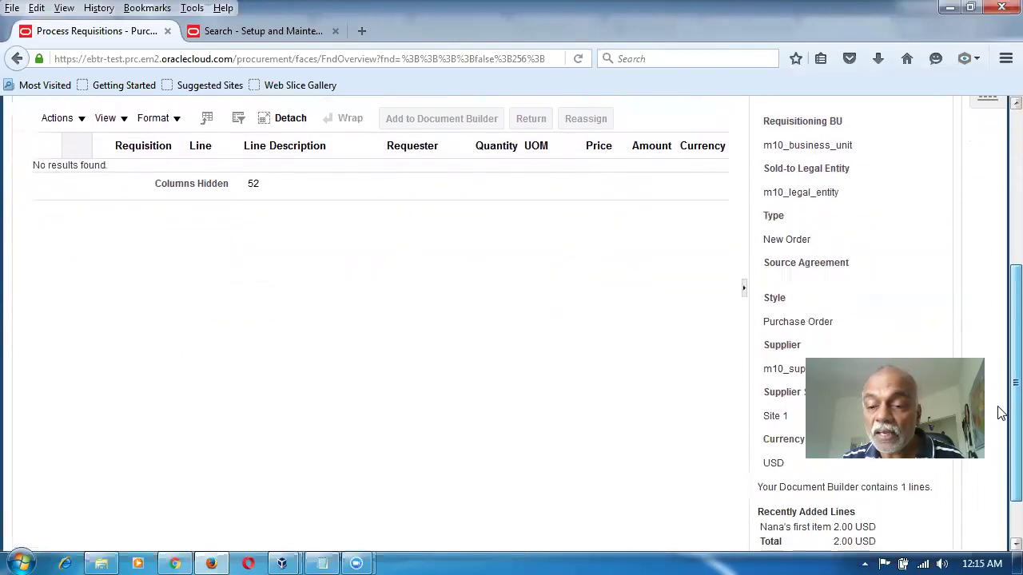
pyautogui.click(808, 504)
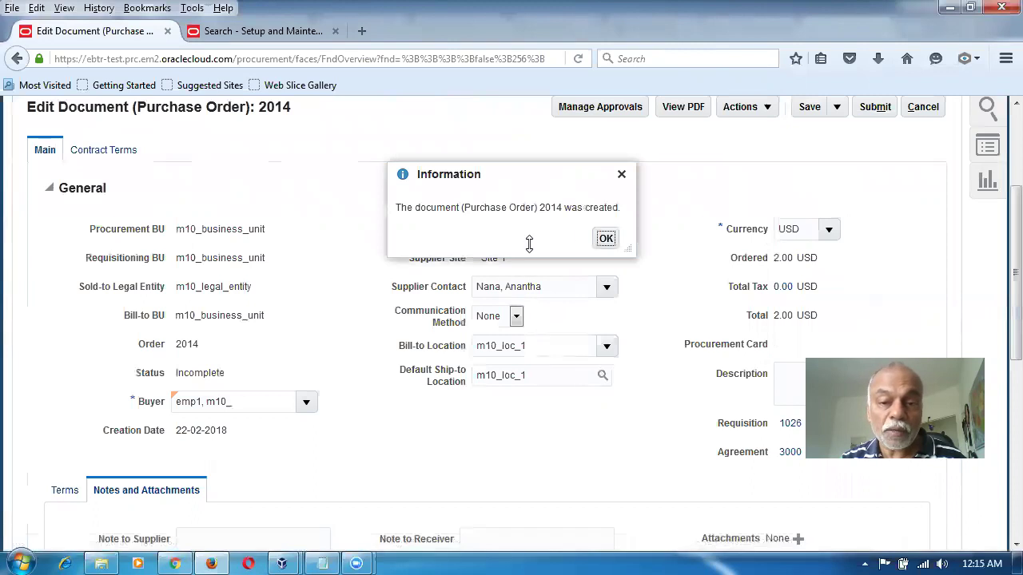
# Step: Close the creation message and review the terms of purchase order 2014
pyautogui.click(605, 238)
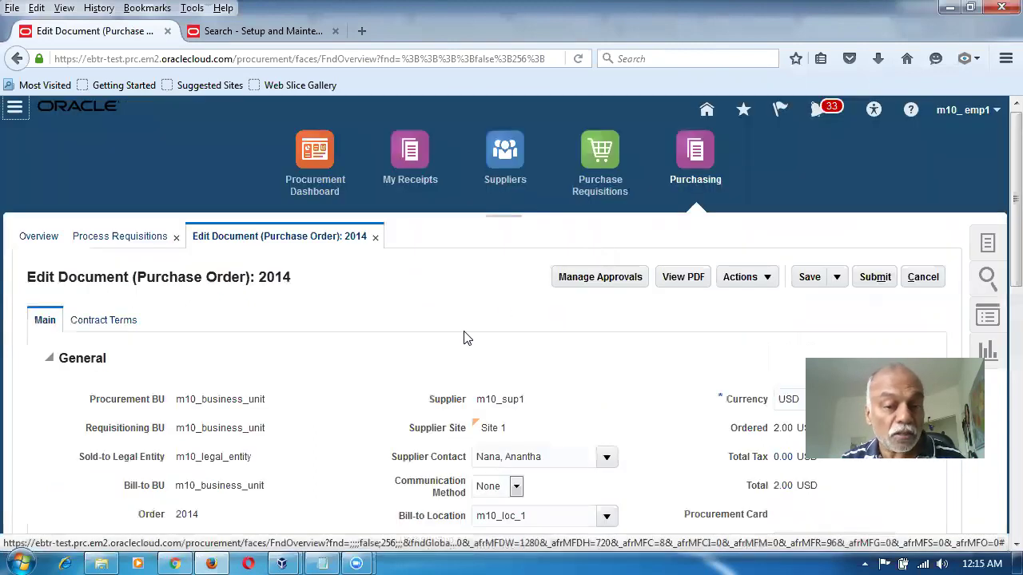
pyautogui.scroll(-5, 469, 337)
pyautogui.scroll(-3, 467, 337)
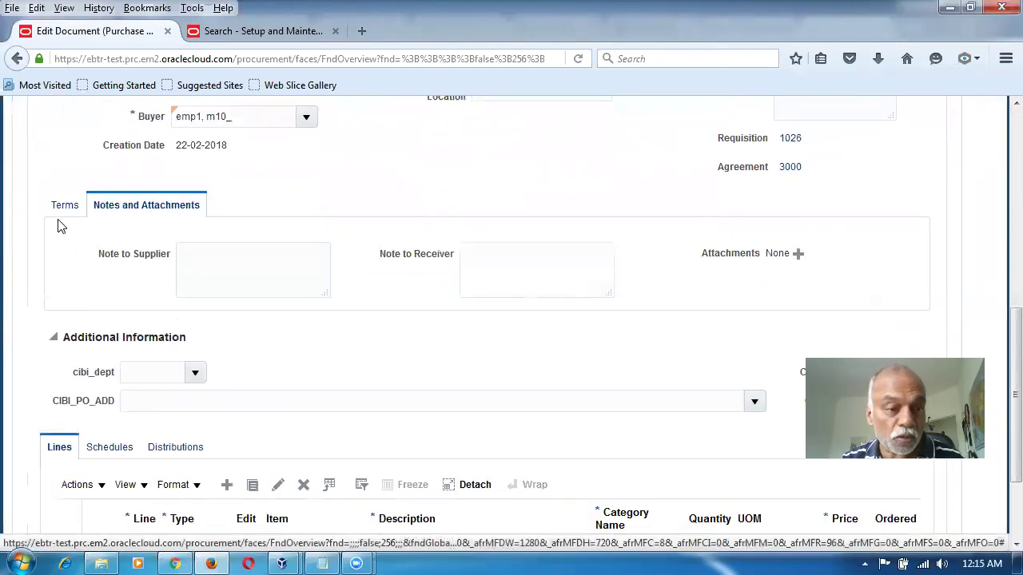
pyautogui.click(66, 206)
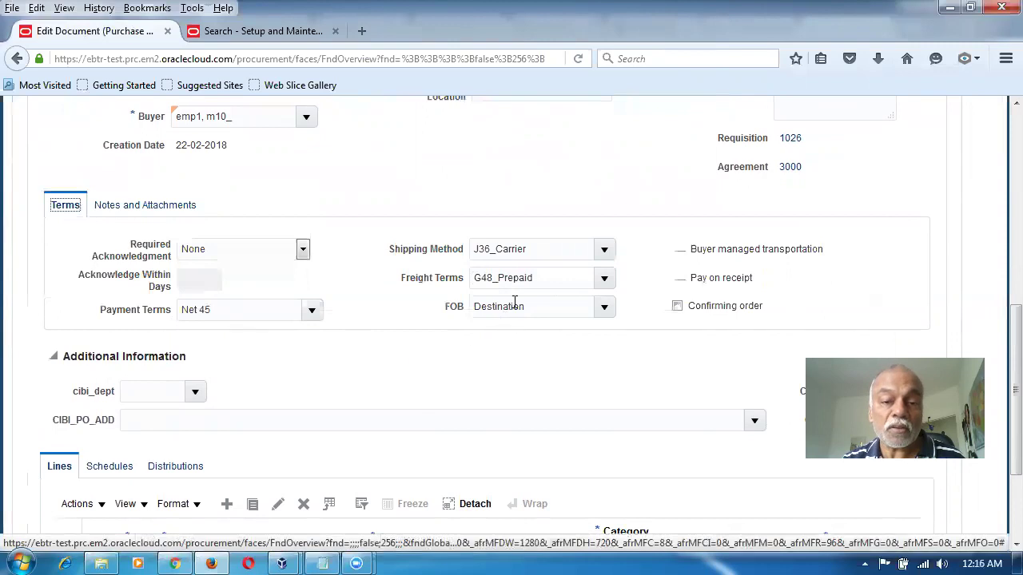
# Step: Check the attachments on line 1 of the purchase order, then close the attachment list
pyautogui.scroll(-3, 286, 379)
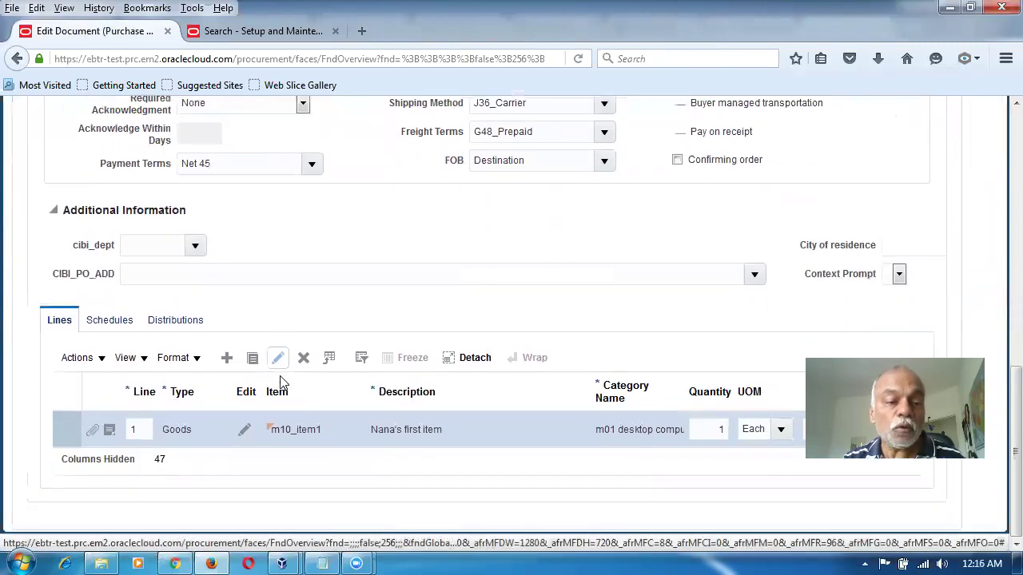
pyautogui.click(91, 434)
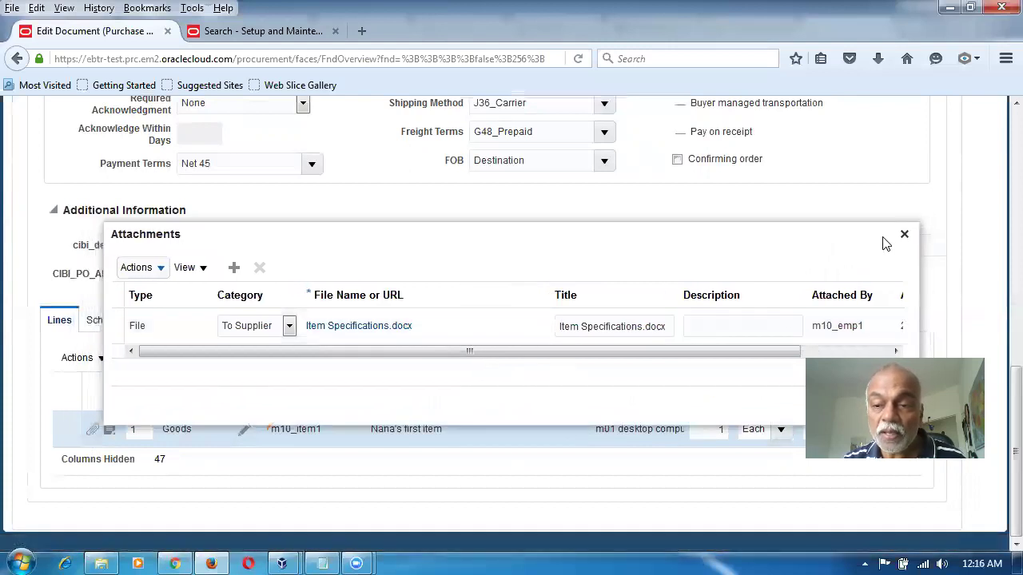
pyautogui.click(902, 235)
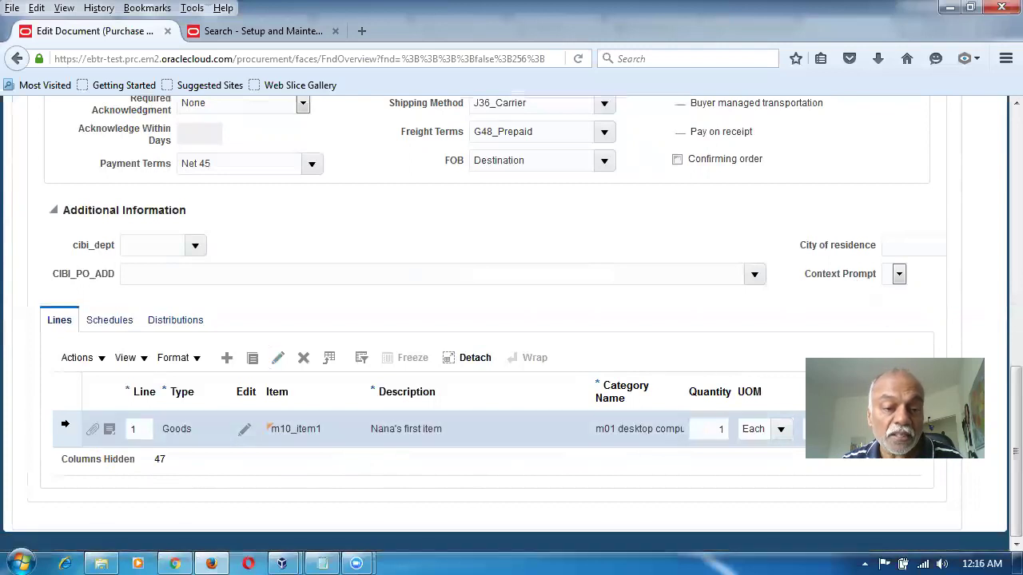
# Step: Open the details of order line 1, read its full note to the supplier, and return to the order
pyautogui.click(246, 436)
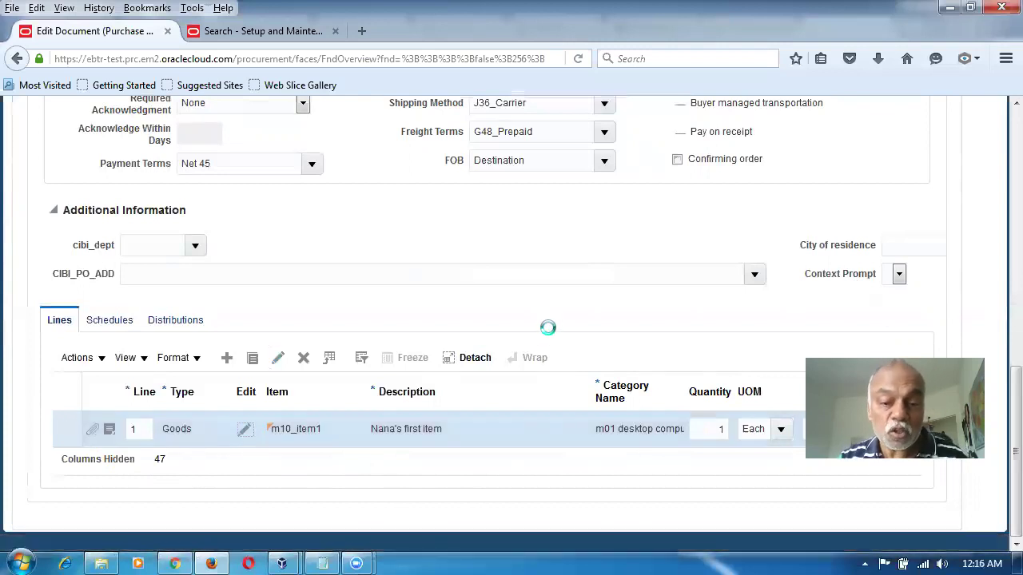
pyautogui.scroll(-10, 548, 335)
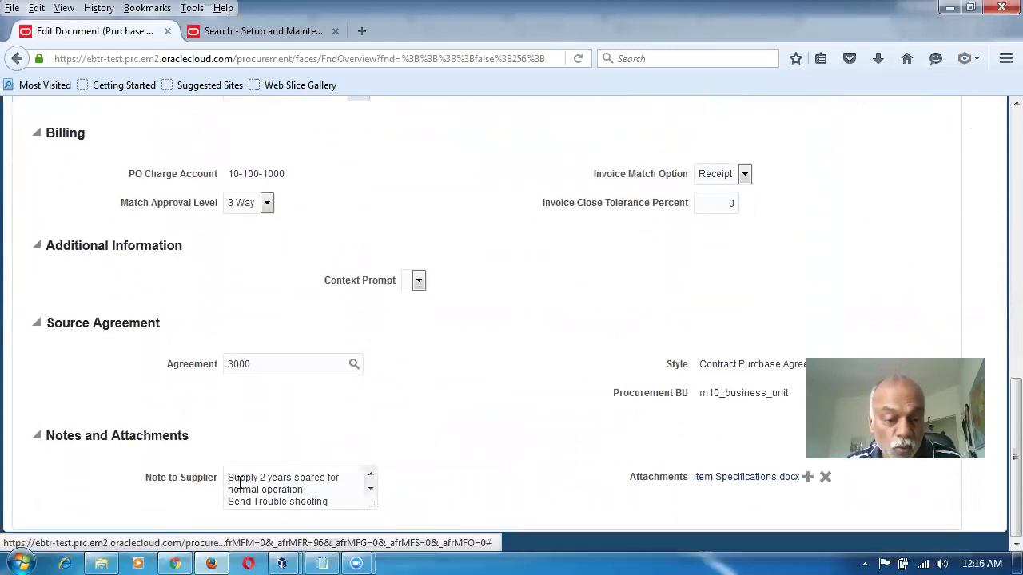
pyautogui.click(370, 488)
pyautogui.click(370, 488)
pyautogui.click(370, 488)
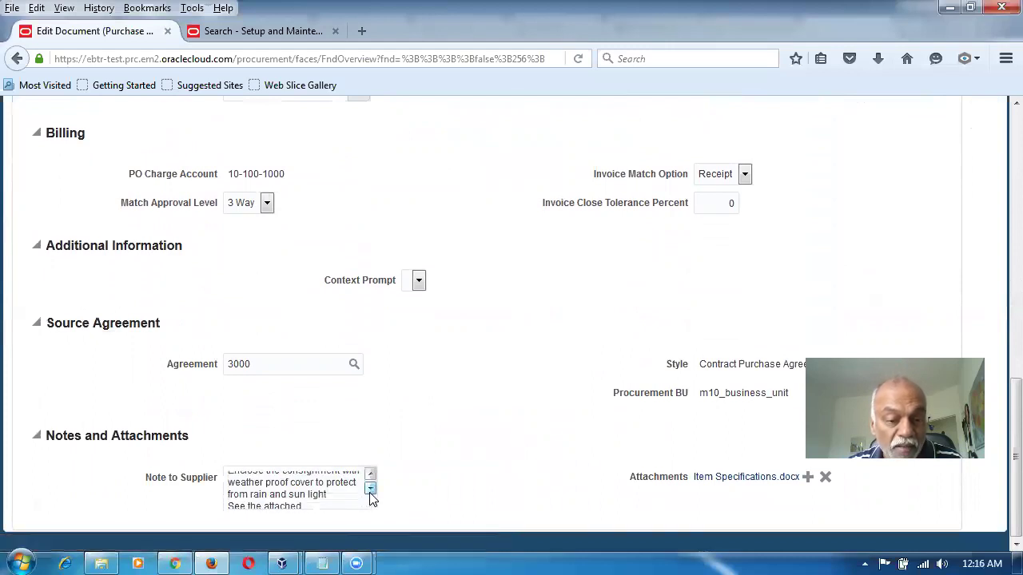
pyautogui.click(370, 488)
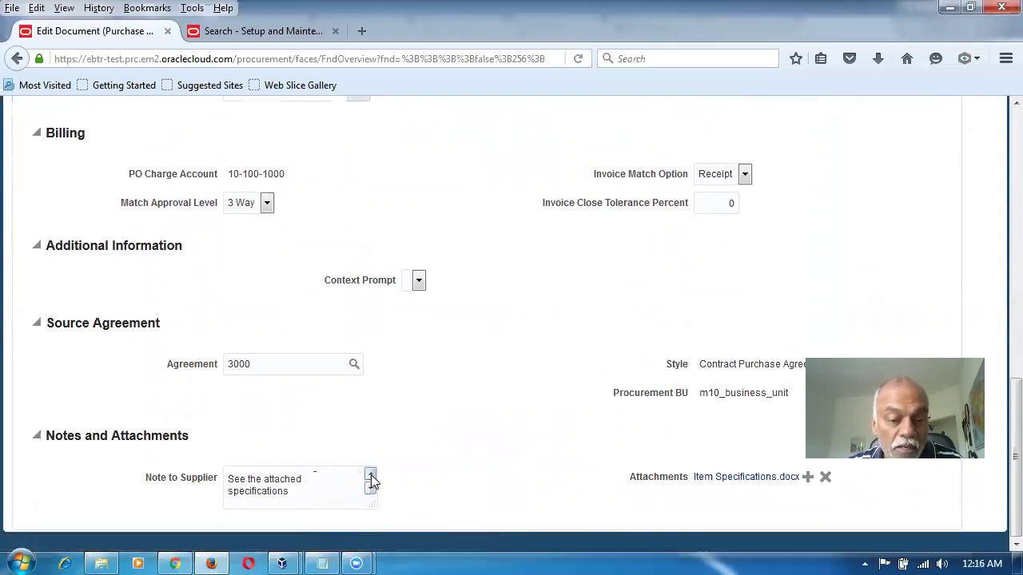
pyautogui.click(370, 476)
pyautogui.click(369, 475)
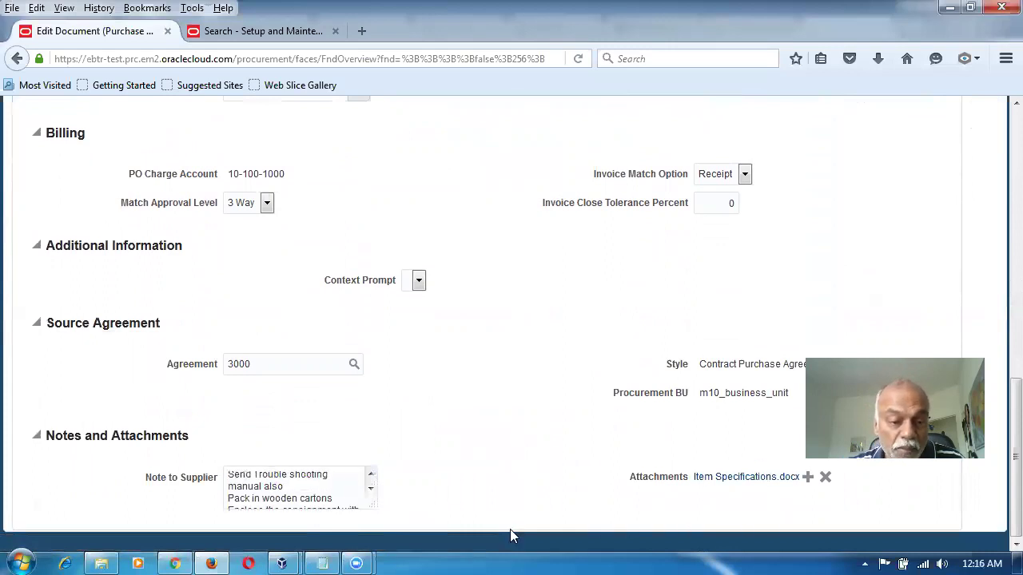
pyautogui.click(370, 488)
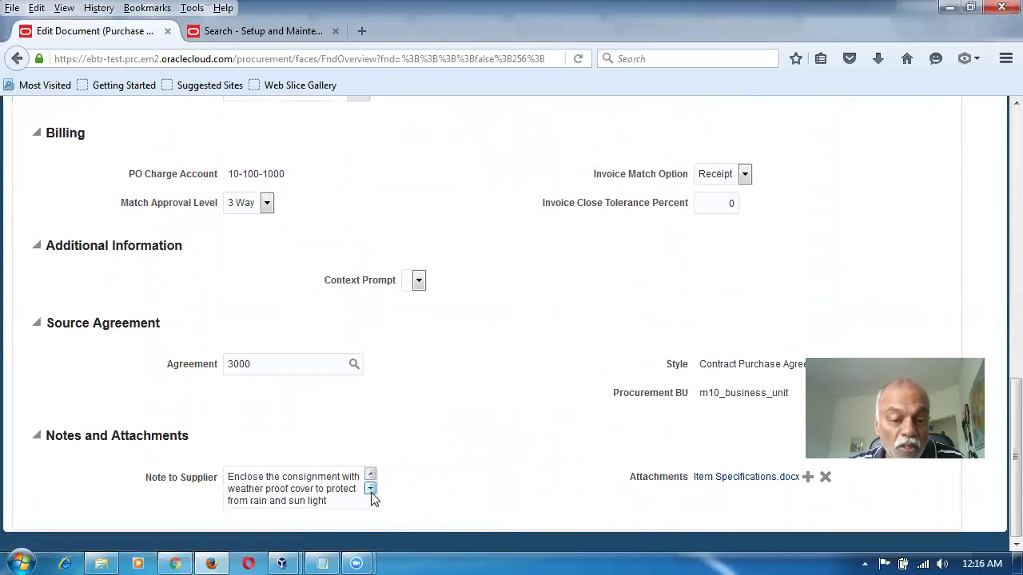
pyautogui.click(371, 492)
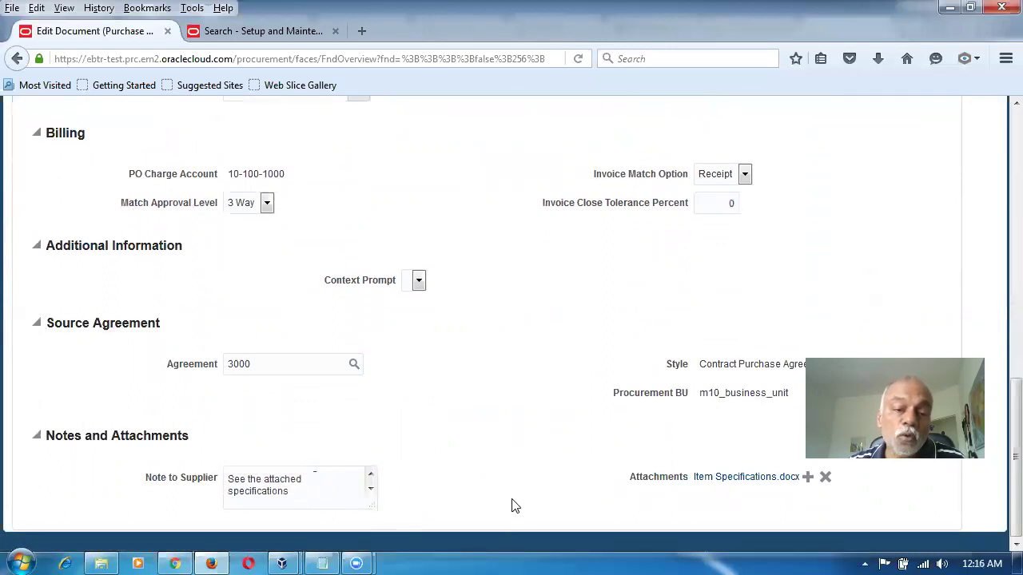
pyautogui.scroll(12, 515, 505)
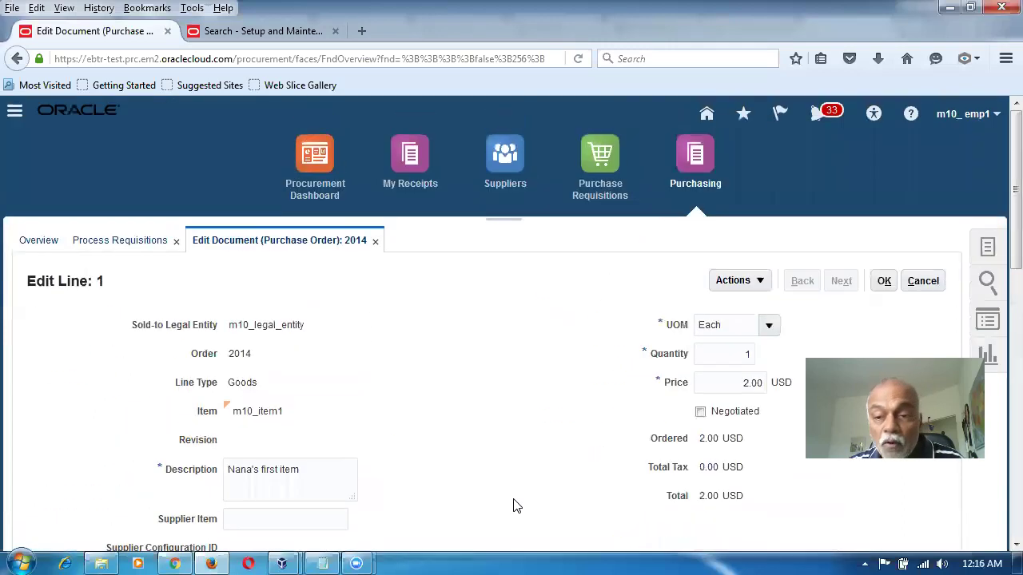
pyautogui.click(885, 282)
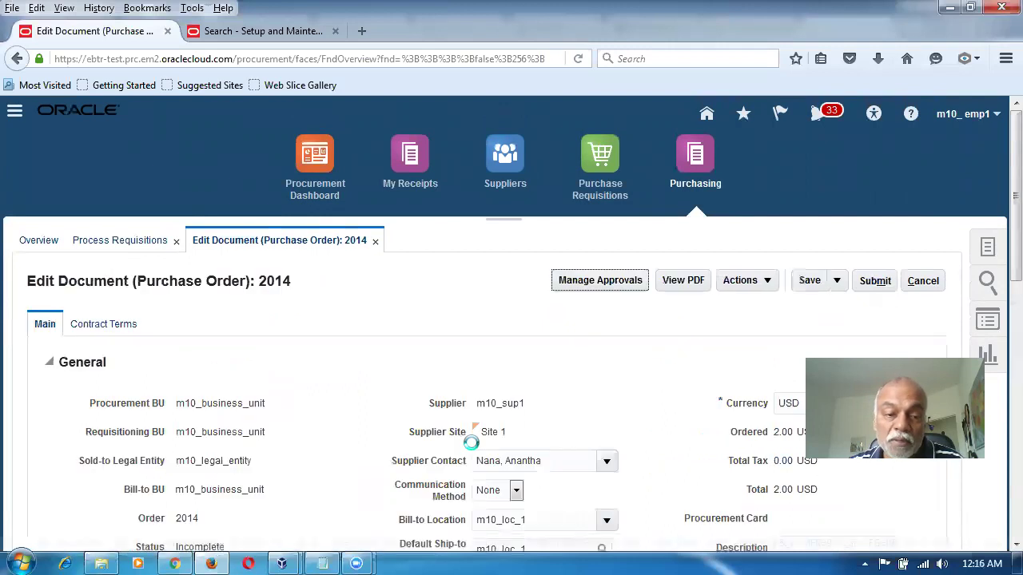
# Step: Check the status of purchase order 2014 in its general details
pyautogui.scroll(-3, 472, 442)
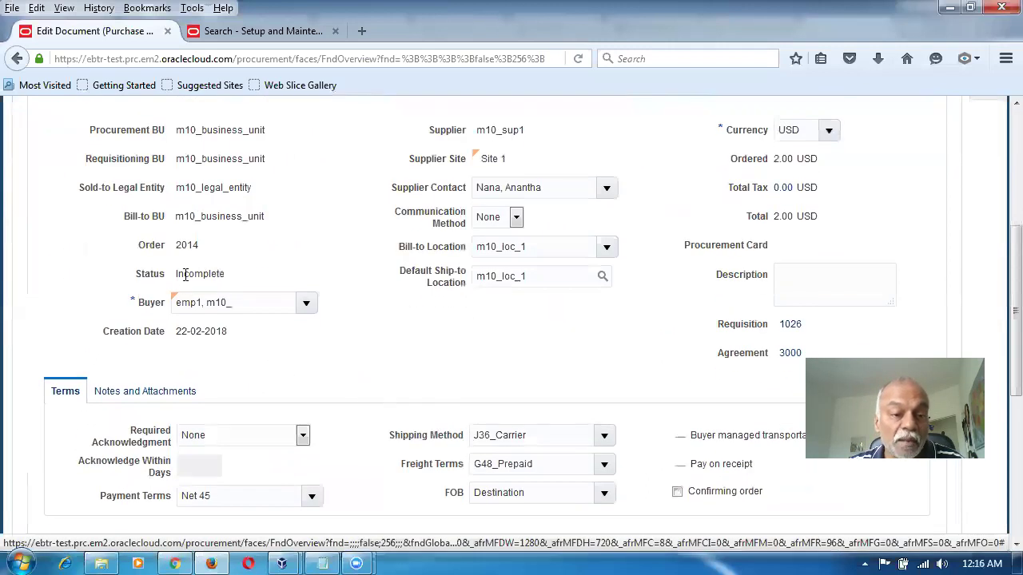
pyautogui.moveTo(184, 274); pyautogui.dragTo(225, 274)
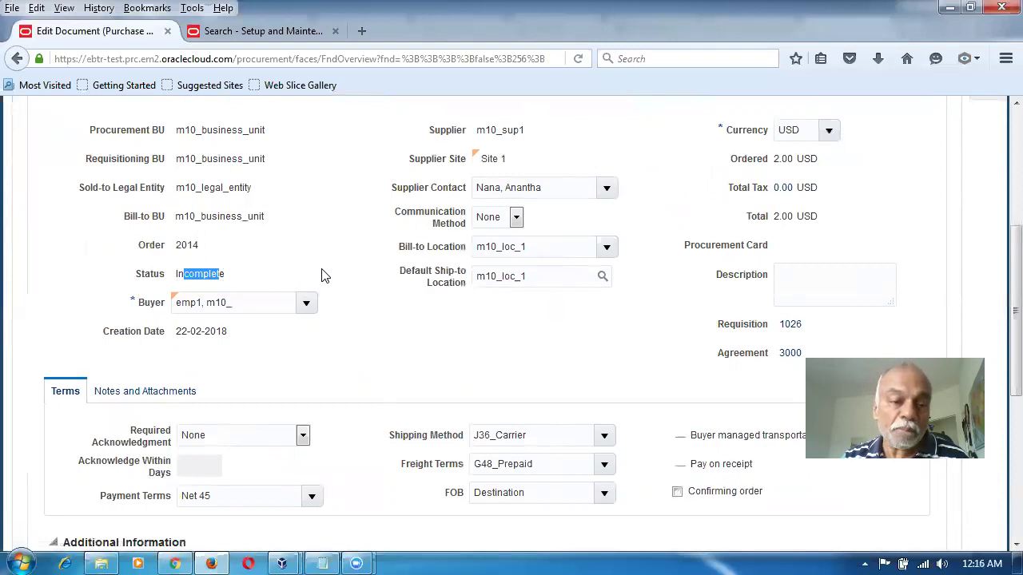
pyautogui.click(393, 369)
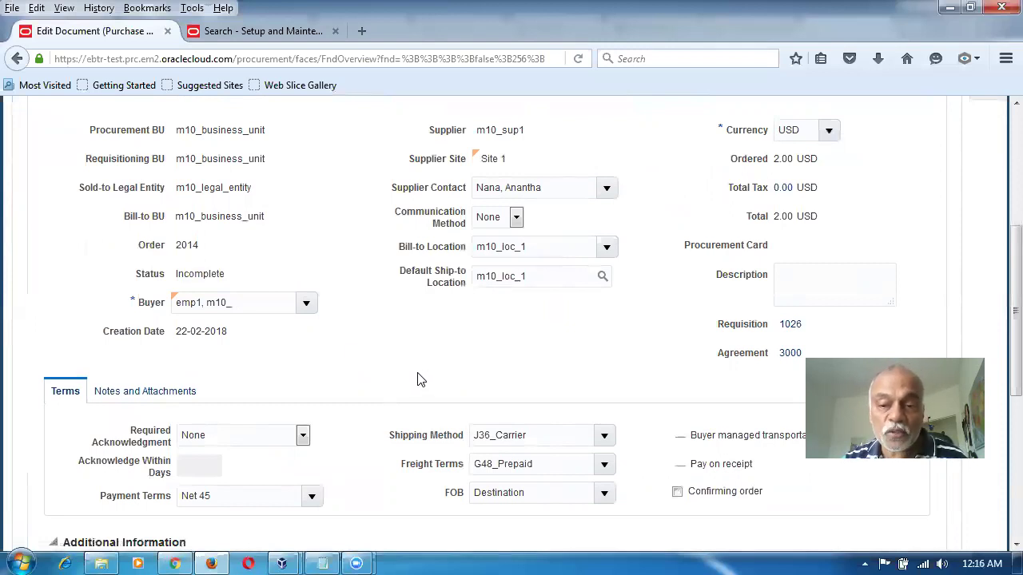
# Step: Set the price of the m10_item1 line on the purchase order to 3.50
pyautogui.scroll(-6, 423, 383)
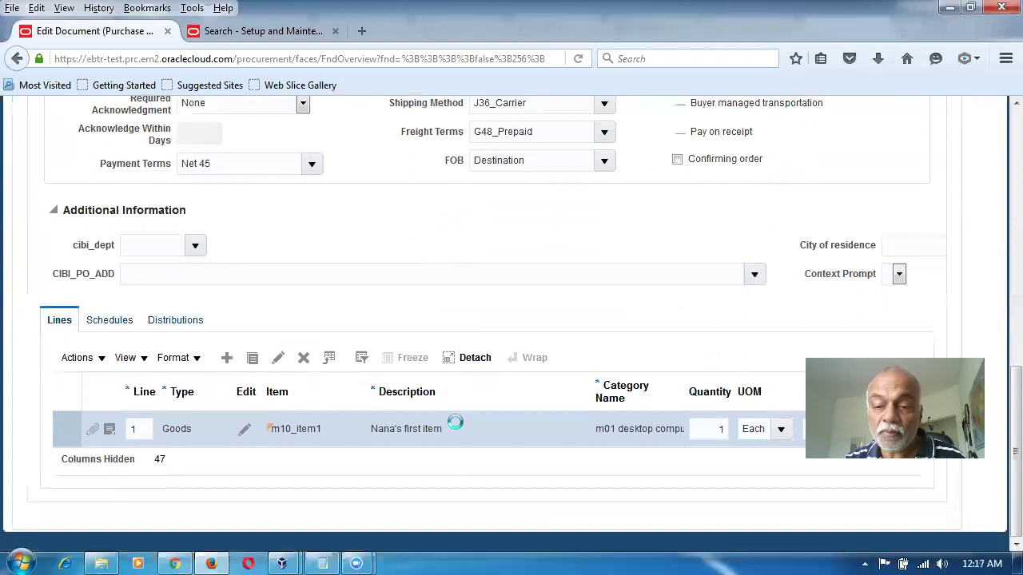
pyautogui.scroll(2, 456, 424)
pyautogui.scroll(-2, 560, 527)
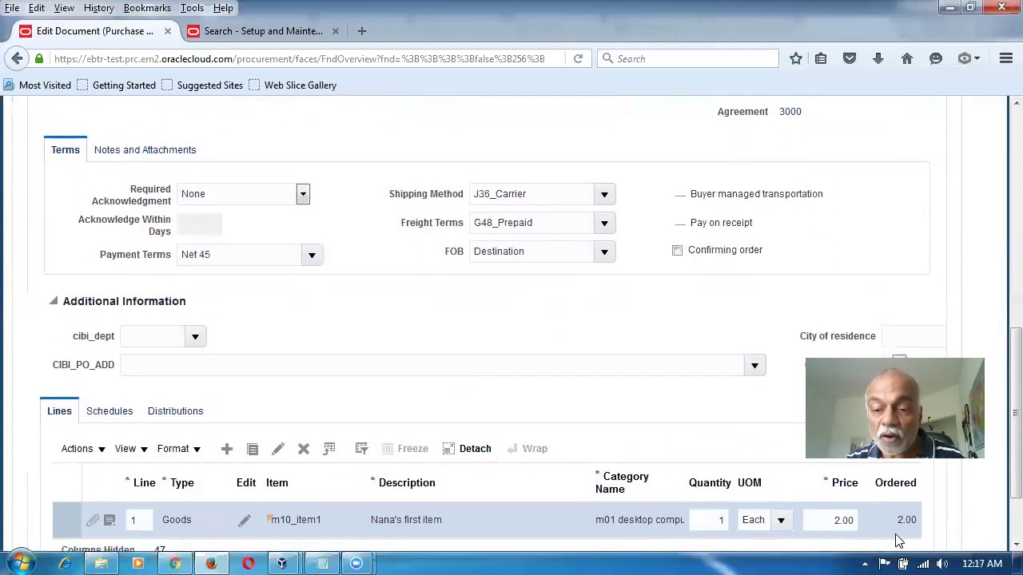
pyautogui.click(815, 520)
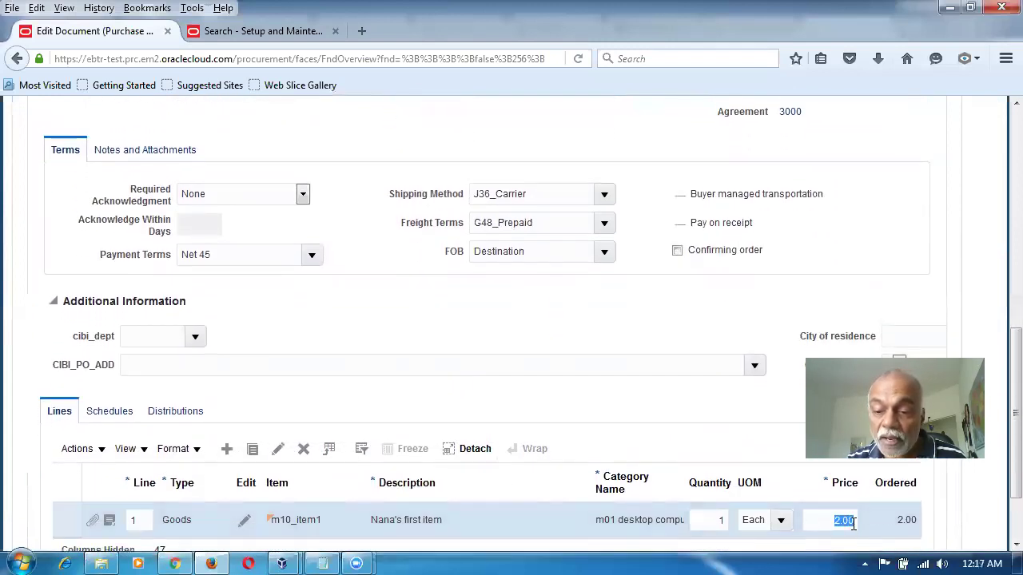
pyautogui.press('BackSpace')
pyautogui.write('3.00')
pyautogui.press('Tab')
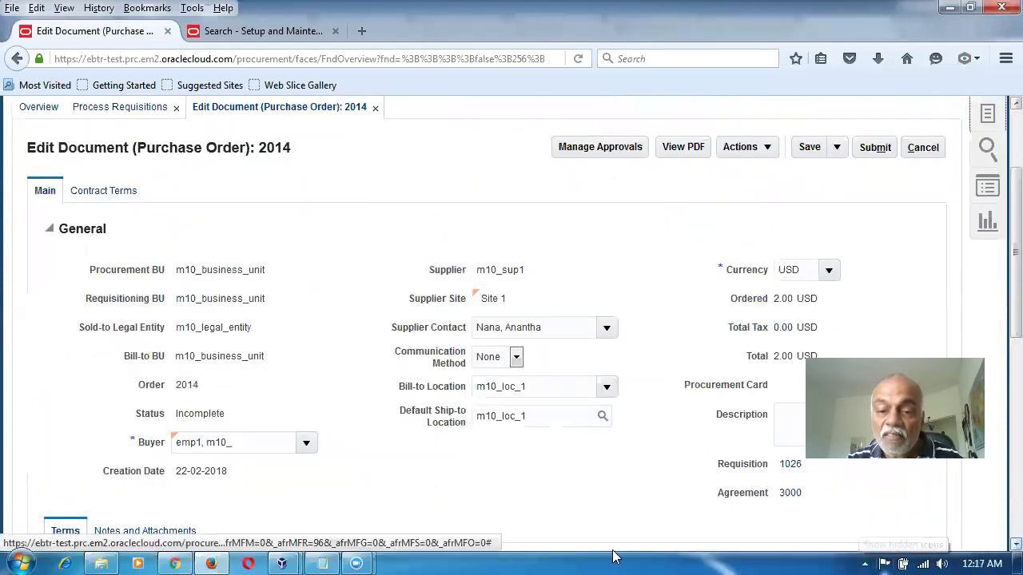
# Step: Try to submit purchase order 2014, read the message about line 1, and close it
pyautogui.scroll(-6, 628, 515)
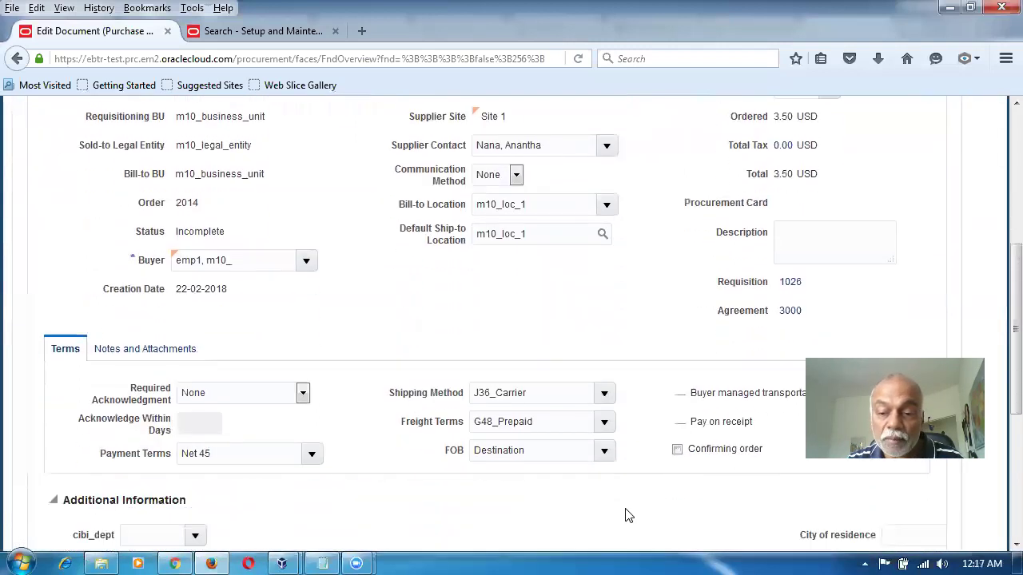
pyautogui.scroll(2, 627, 515)
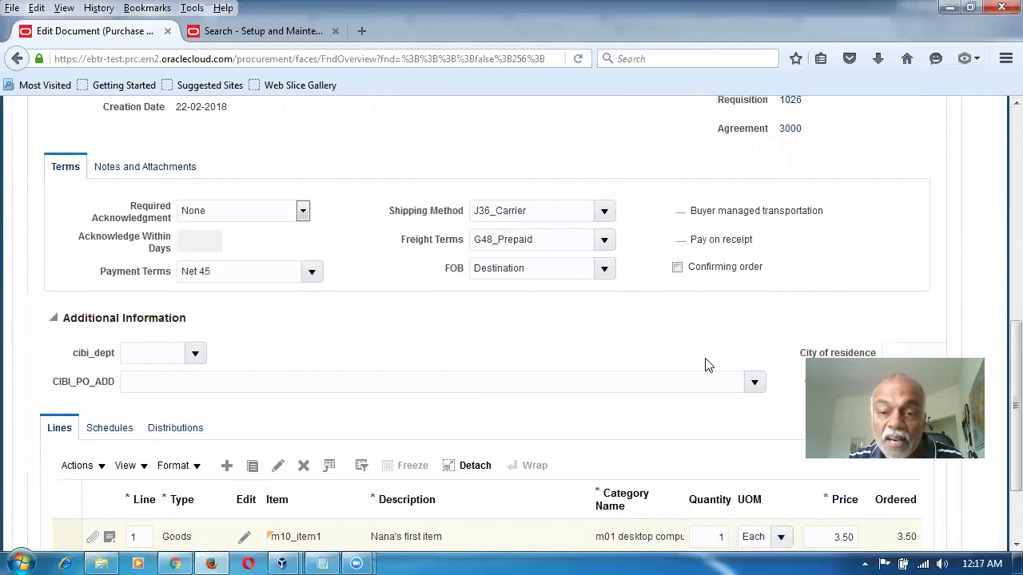
pyautogui.scroll(10, 703, 365)
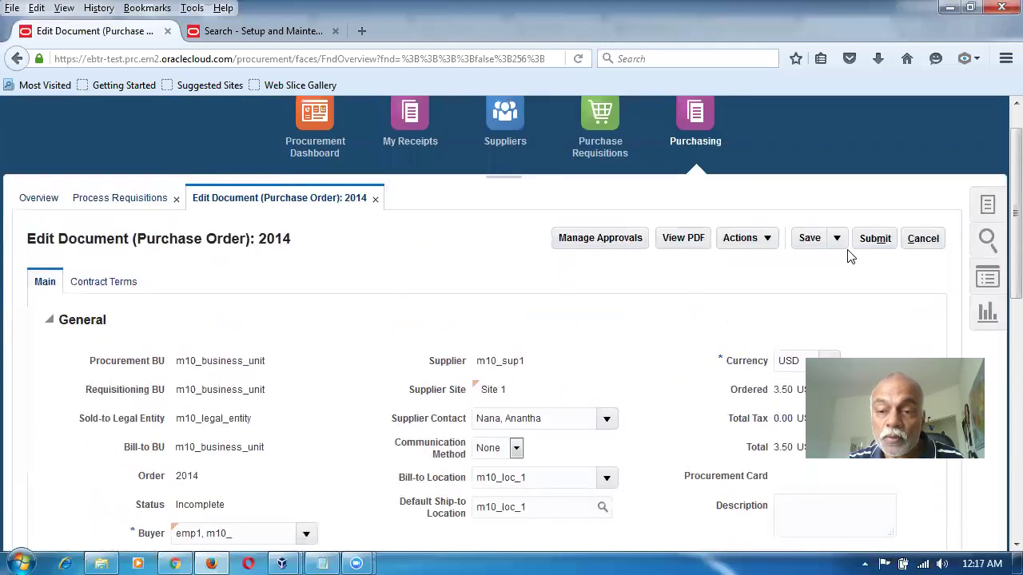
pyautogui.click(878, 241)
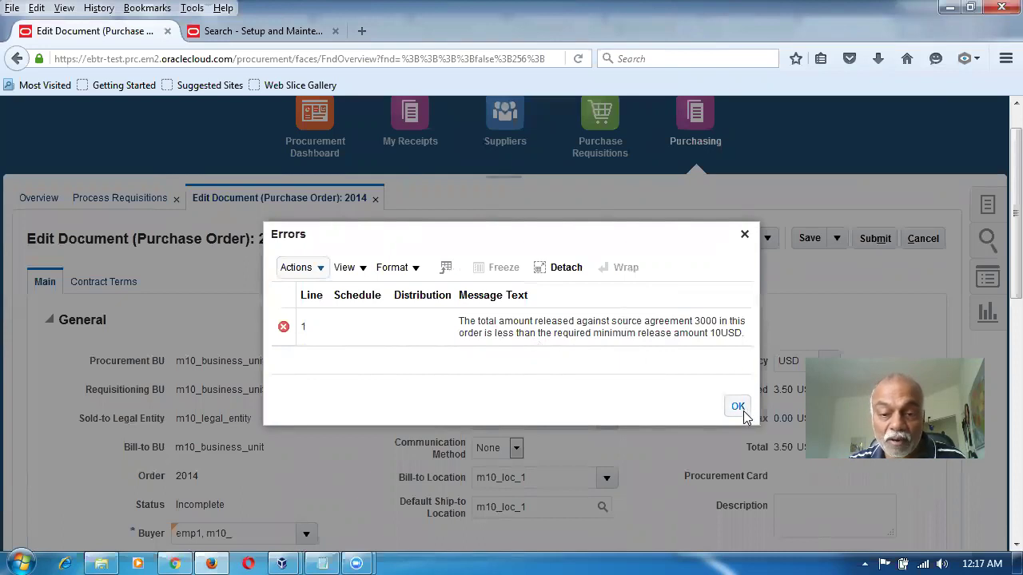
pyautogui.moveTo(621, 334); pyautogui.dragTo(737, 341)
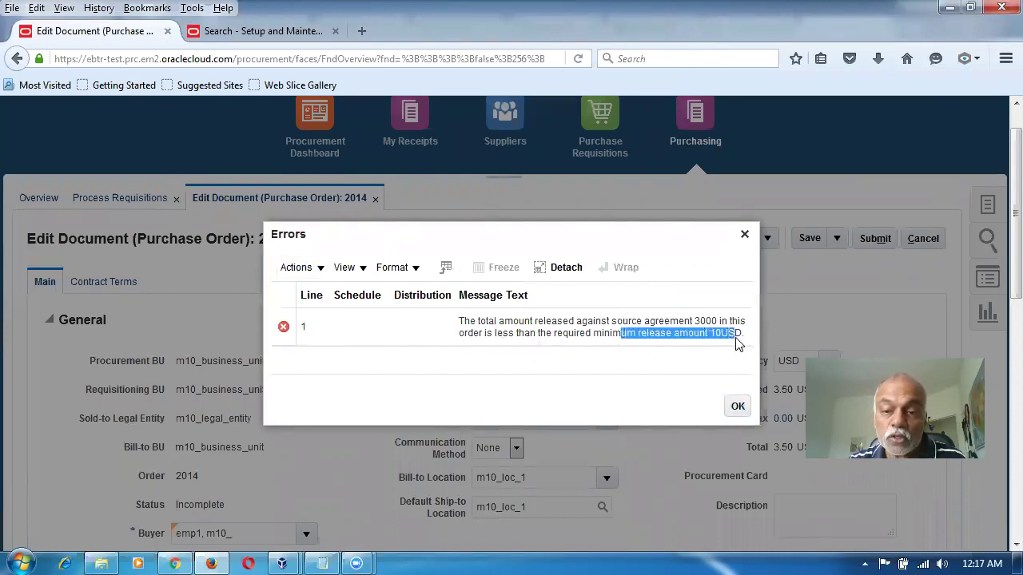
pyautogui.click(737, 406)
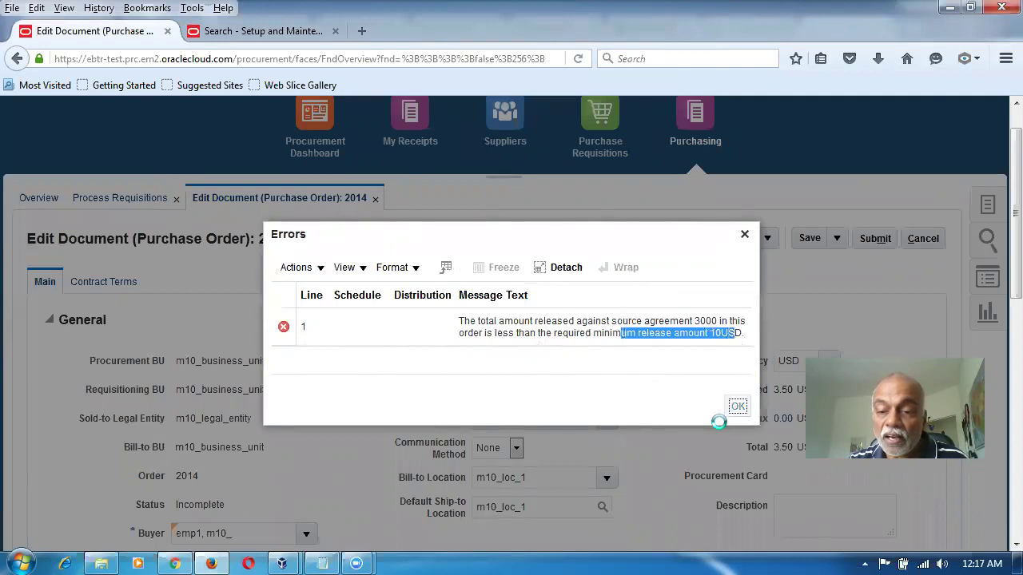
# Step: Set the quantity of the m10_item1 line on the purchase order to 3
pyautogui.scroll(-10, 719, 429)
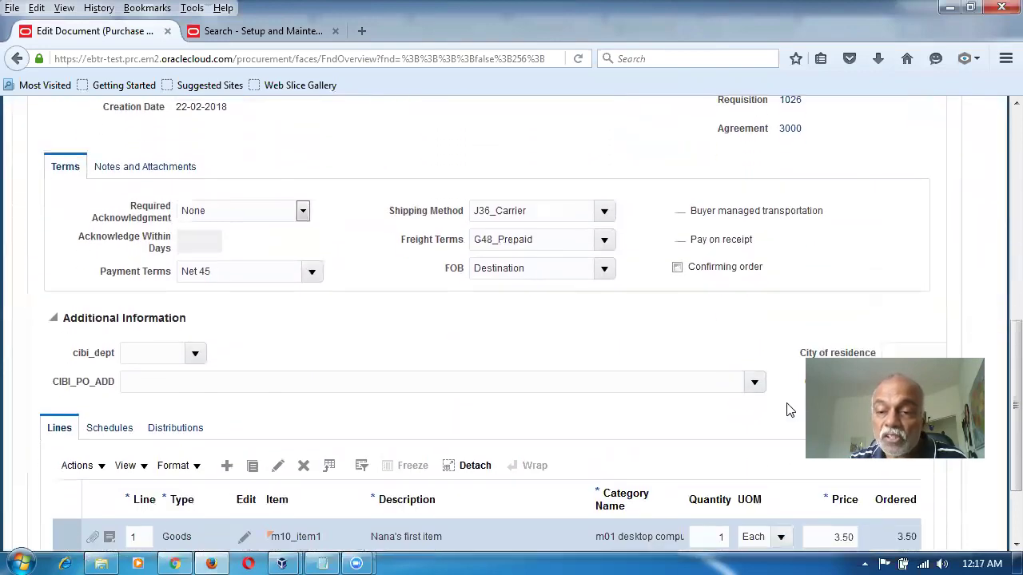
pyautogui.scroll(-3, 787, 410)
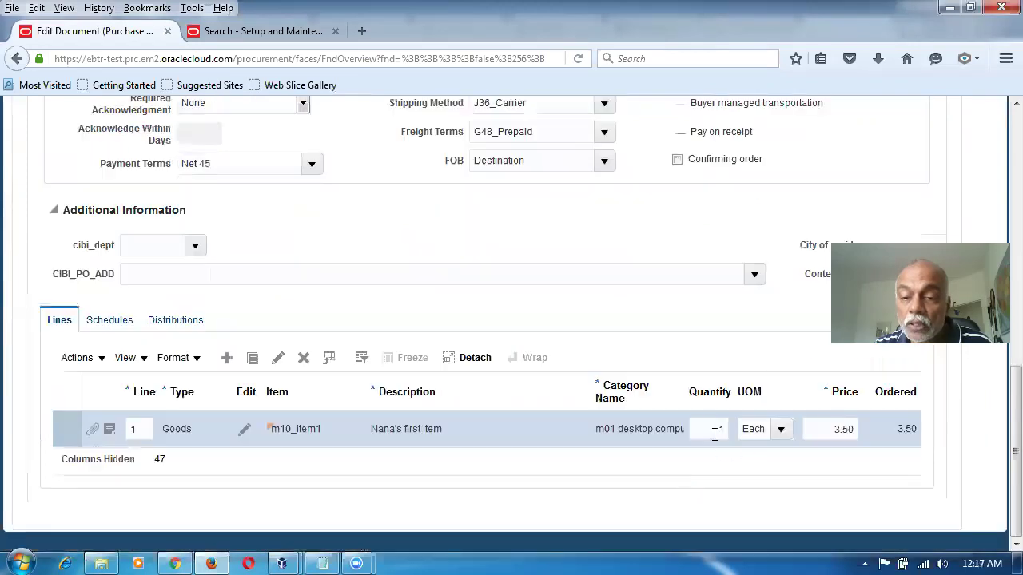
pyautogui.click(719, 429)
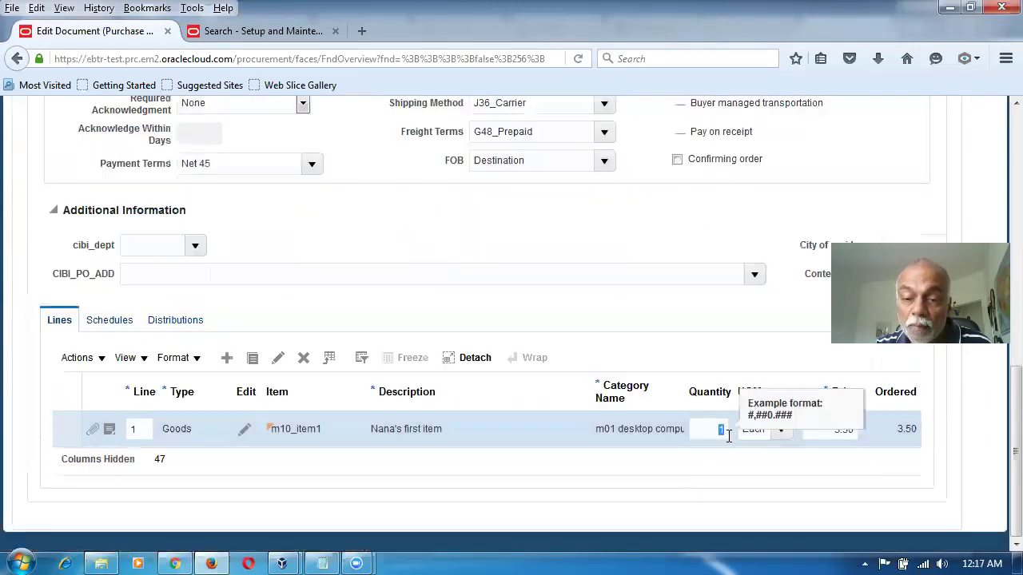
pyautogui.write('3')
pyautogui.press('Tab')
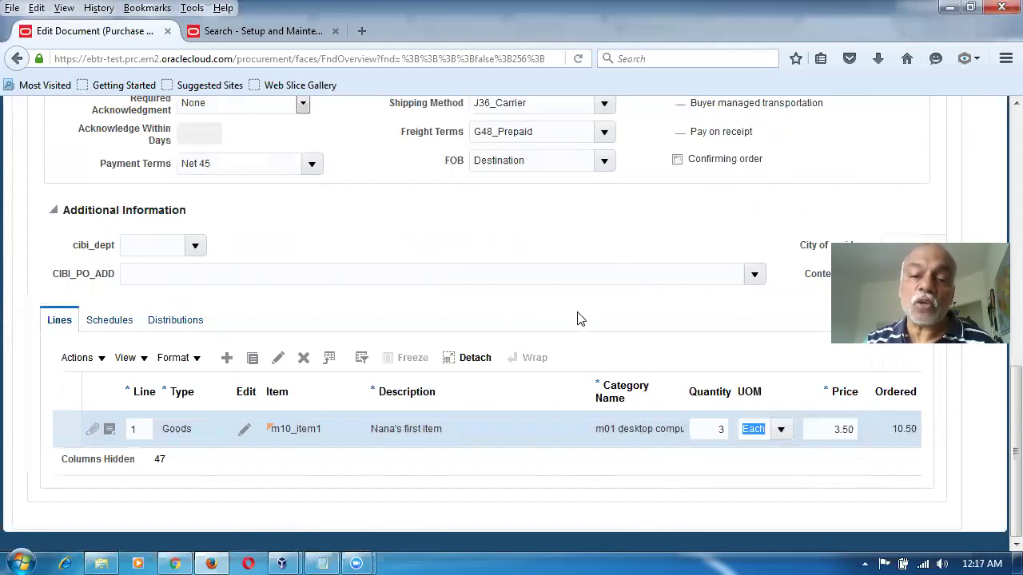
pyautogui.click(692, 432)
pyautogui.doubleClick(721, 429)
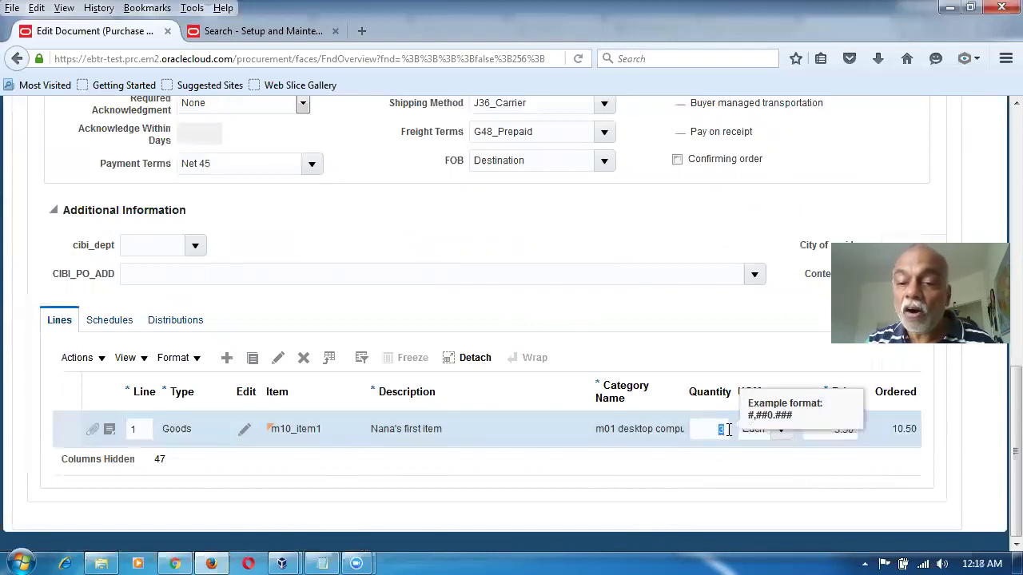
pyautogui.click(671, 336)
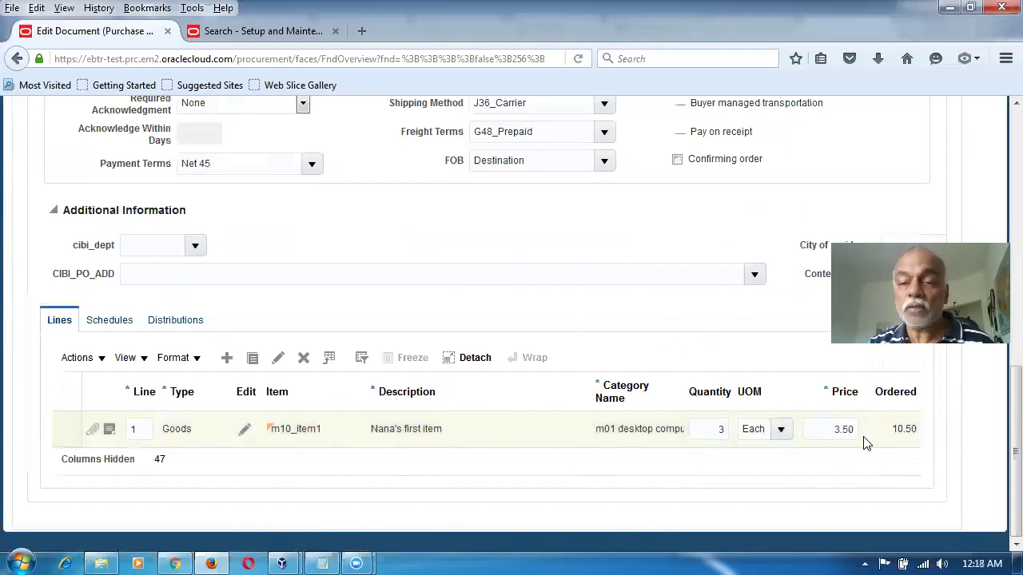
# Step: Submit purchase order 2014 and close the confirmation message
pyautogui.scroll(5, 866, 443)
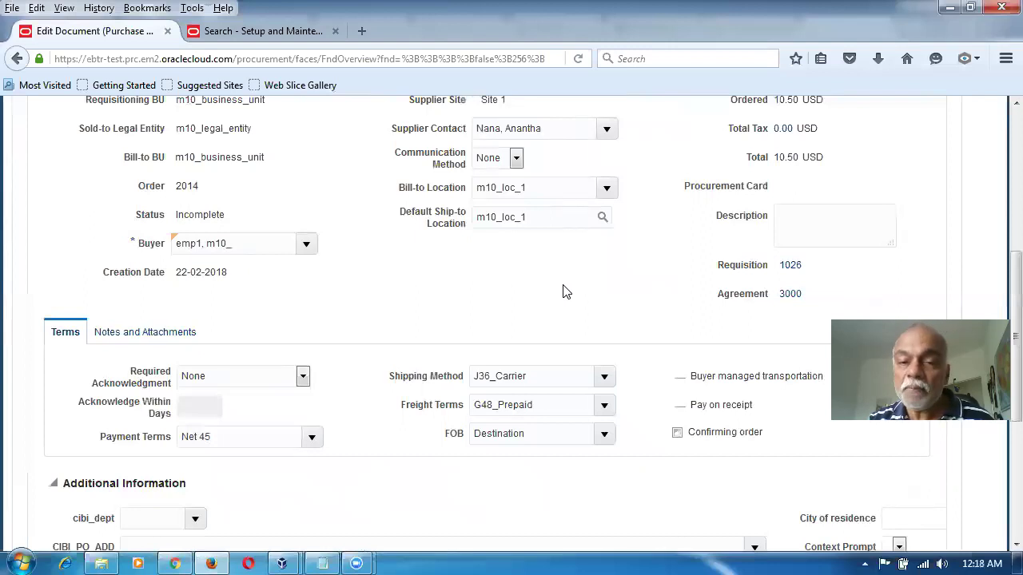
pyautogui.scroll(3, 560, 298)
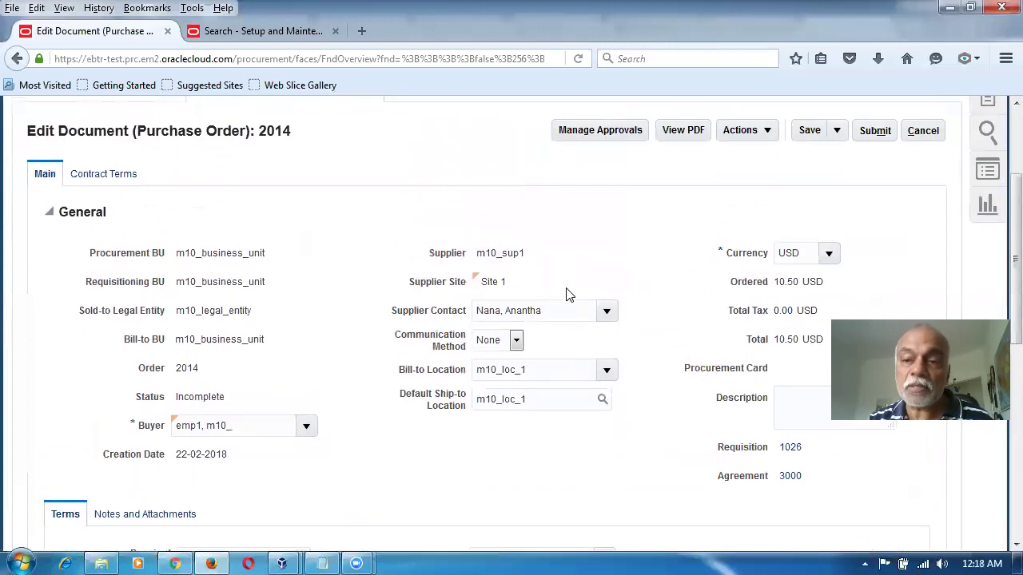
pyautogui.click(875, 131)
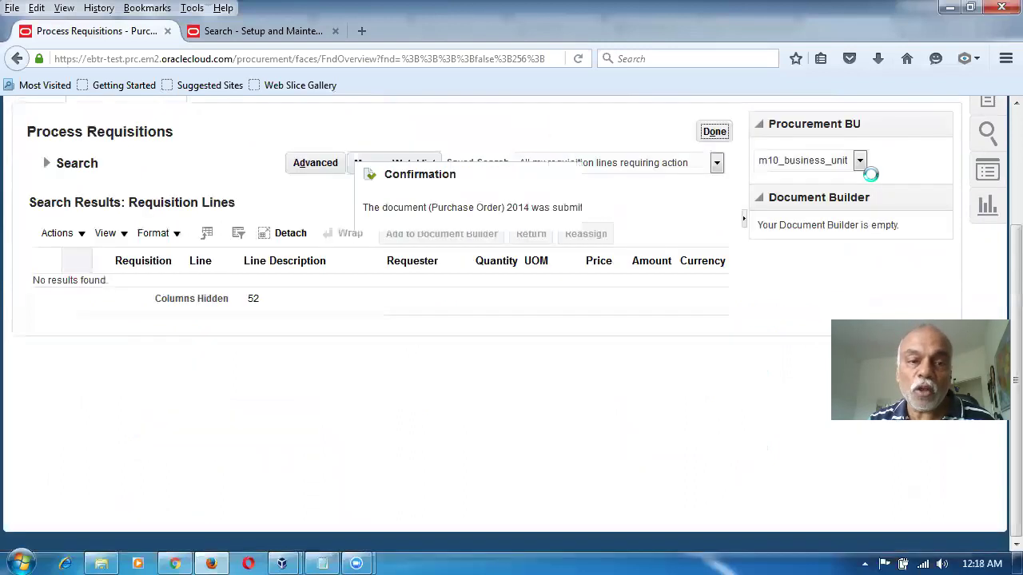
pyautogui.click(639, 238)
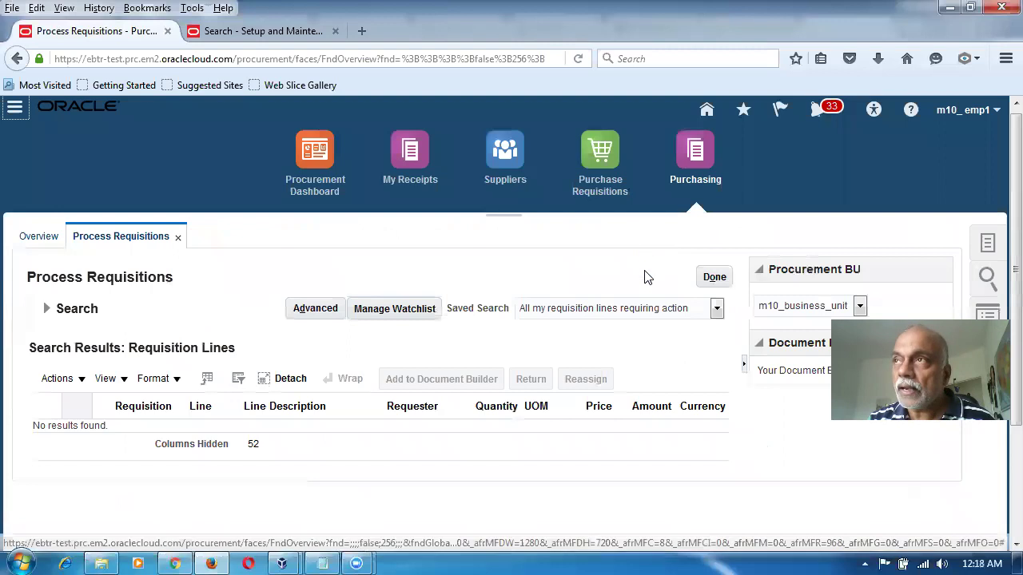